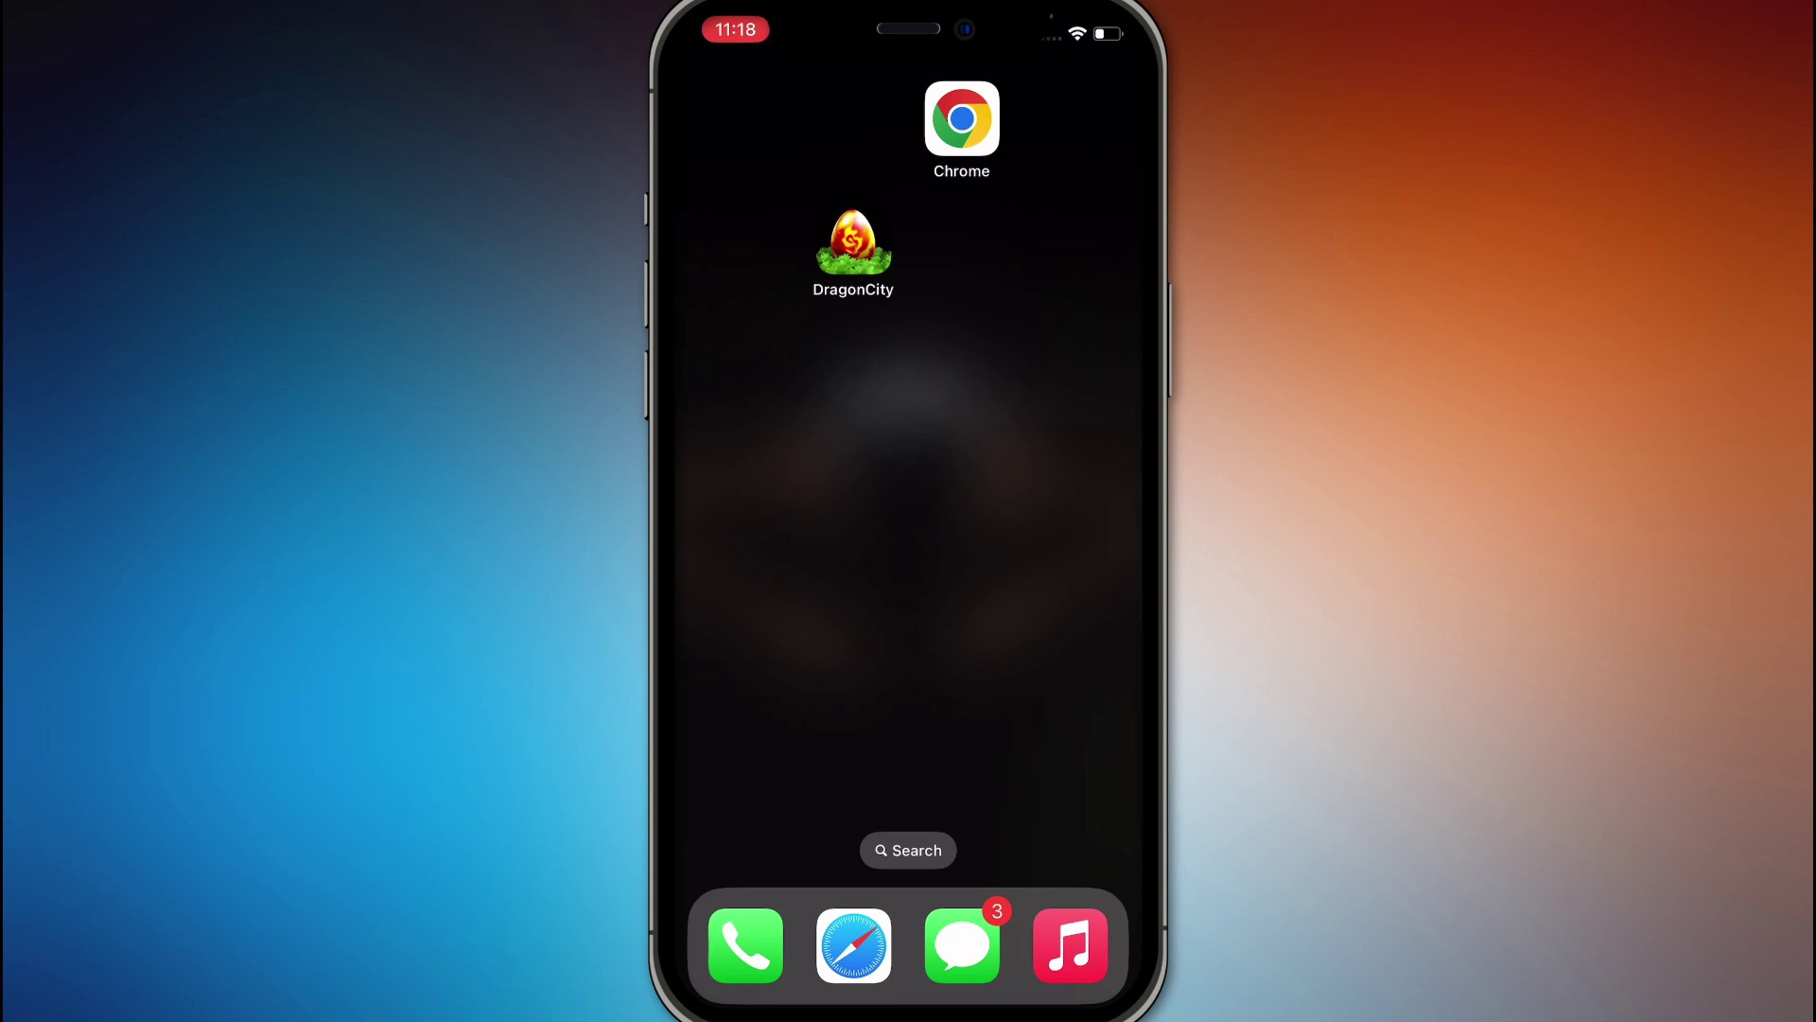
Launch Chrome and focus the address bar to enter discord.com.
{"action": "left_click", "coordinate": [962, 120]}
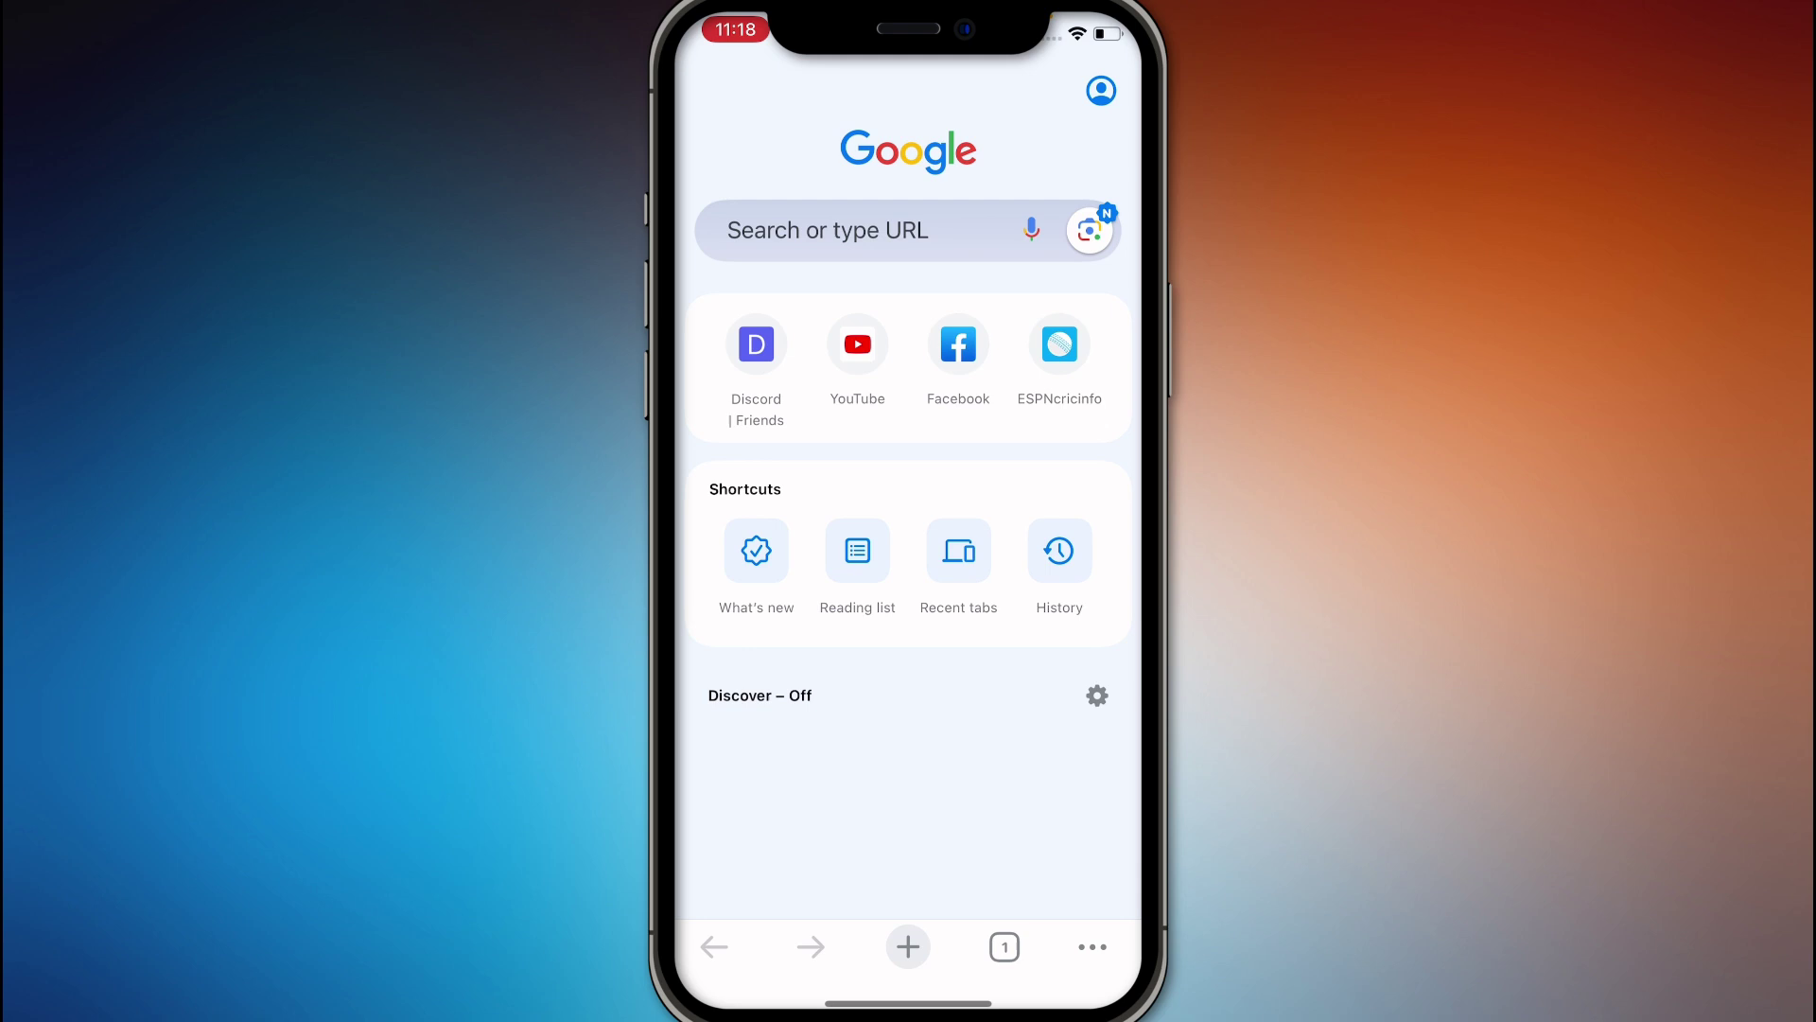
{"action": "left_click", "coordinate": [880, 214]}
{"action": "type", "text": "dis"}
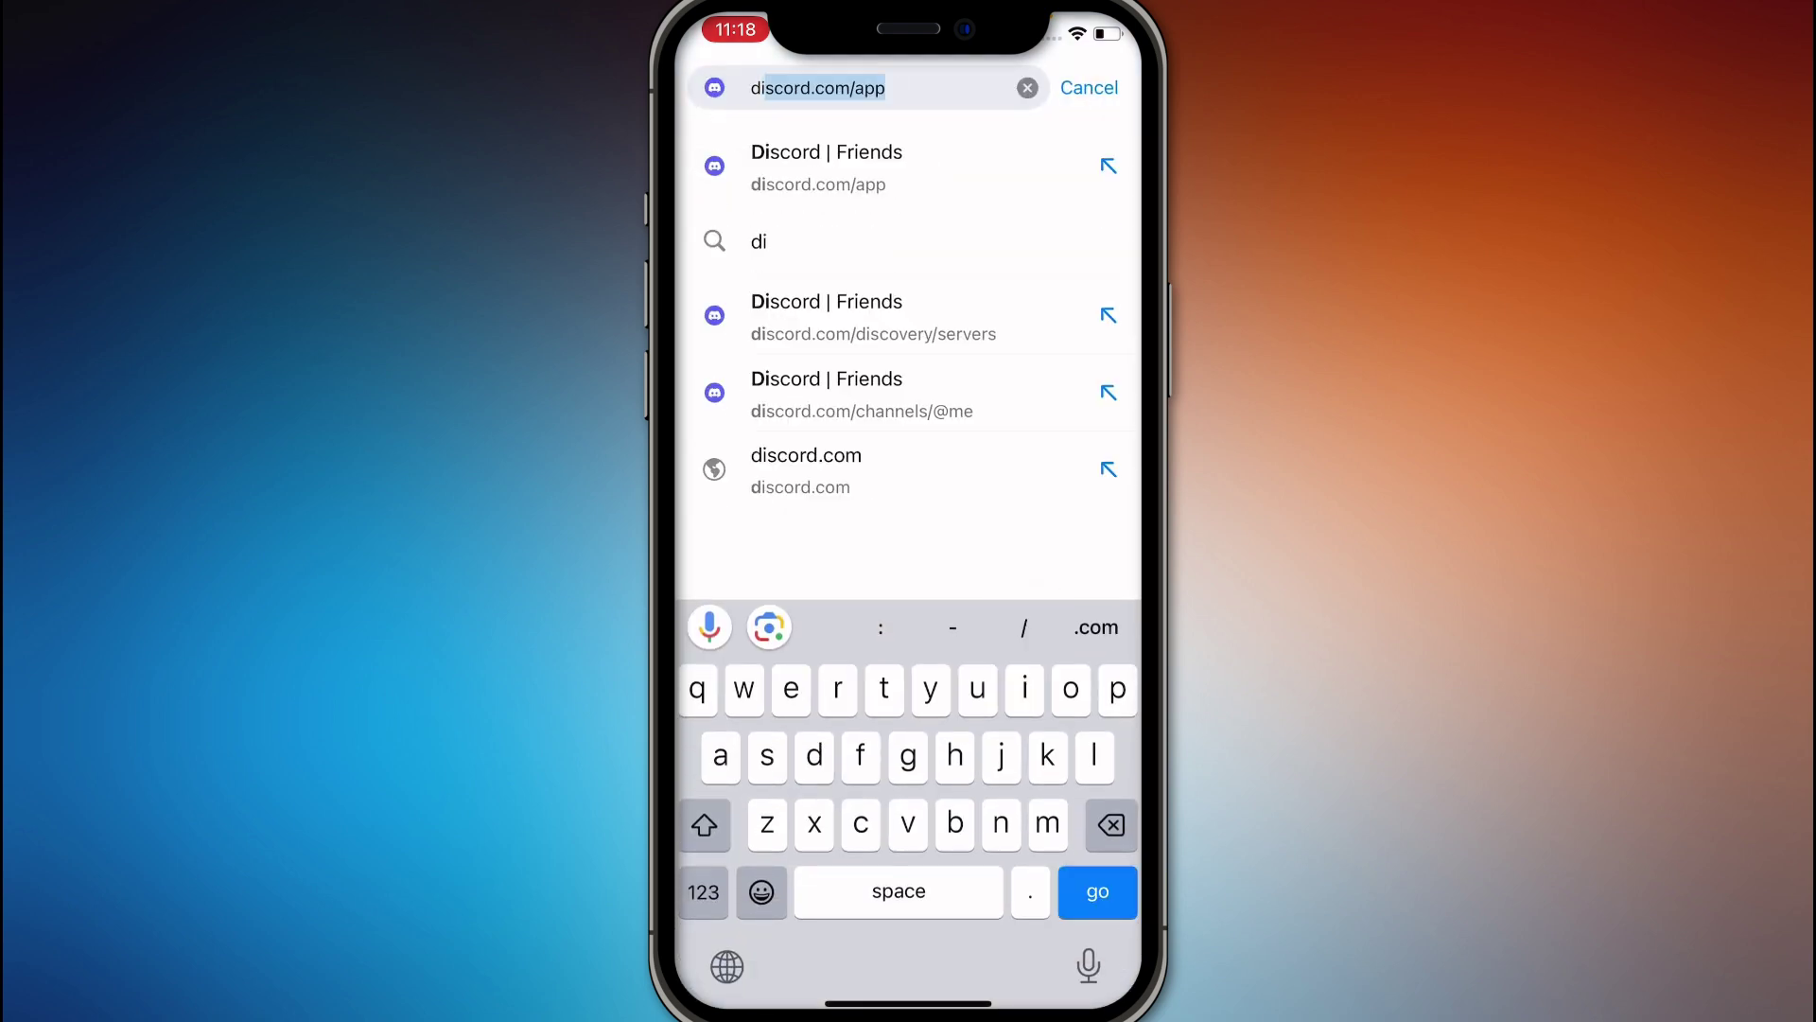
{"action": "type", "text": "cord"}
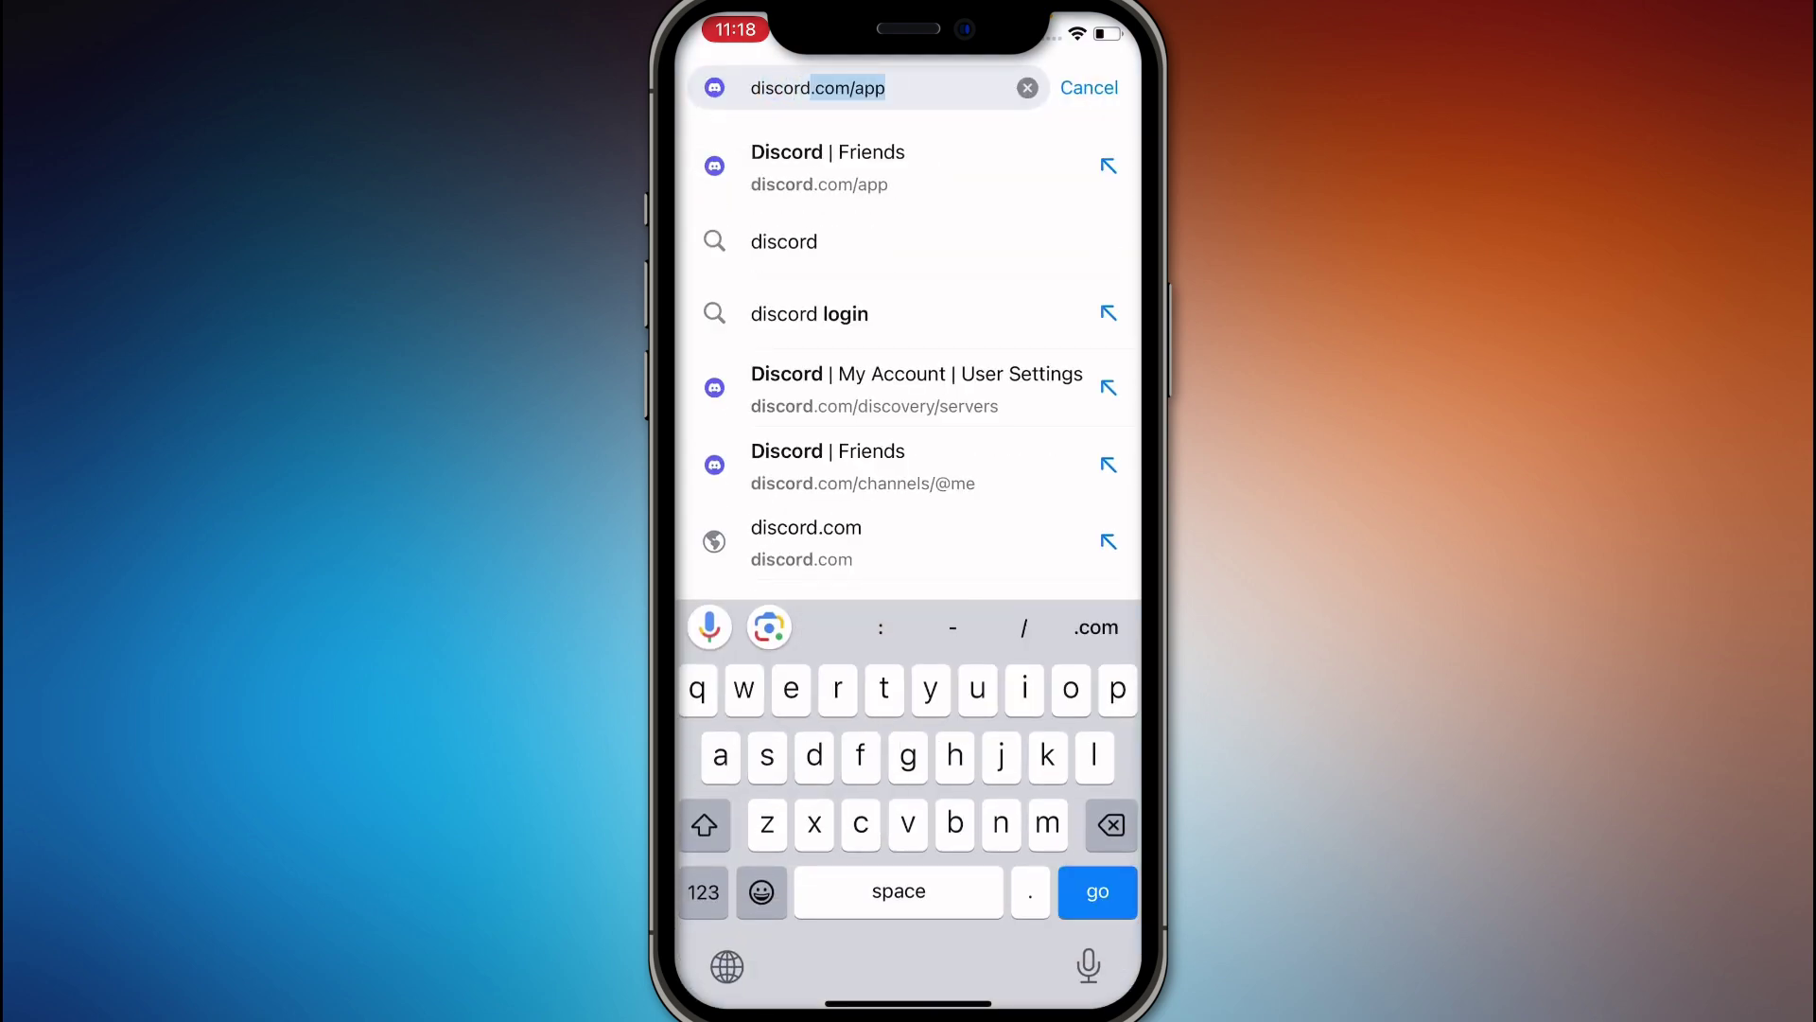
{"action": "type", "text": ".com"}
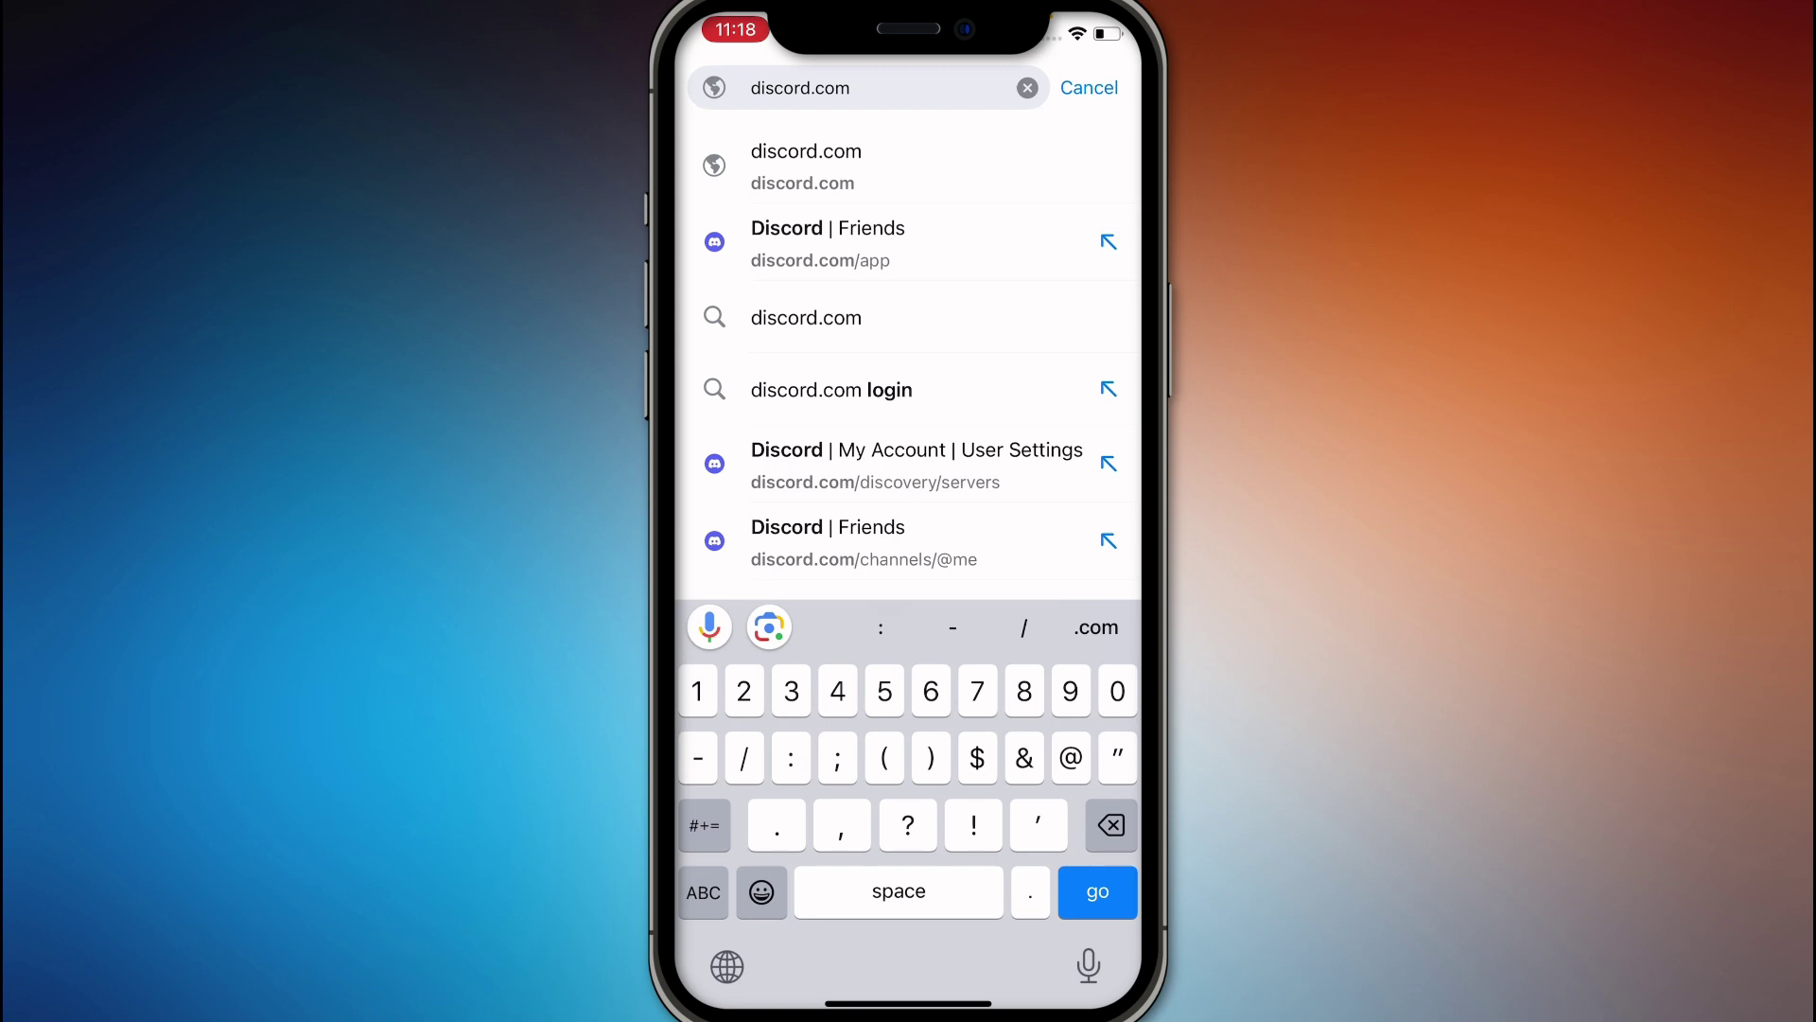
{"action": "type", "text": "/app"}
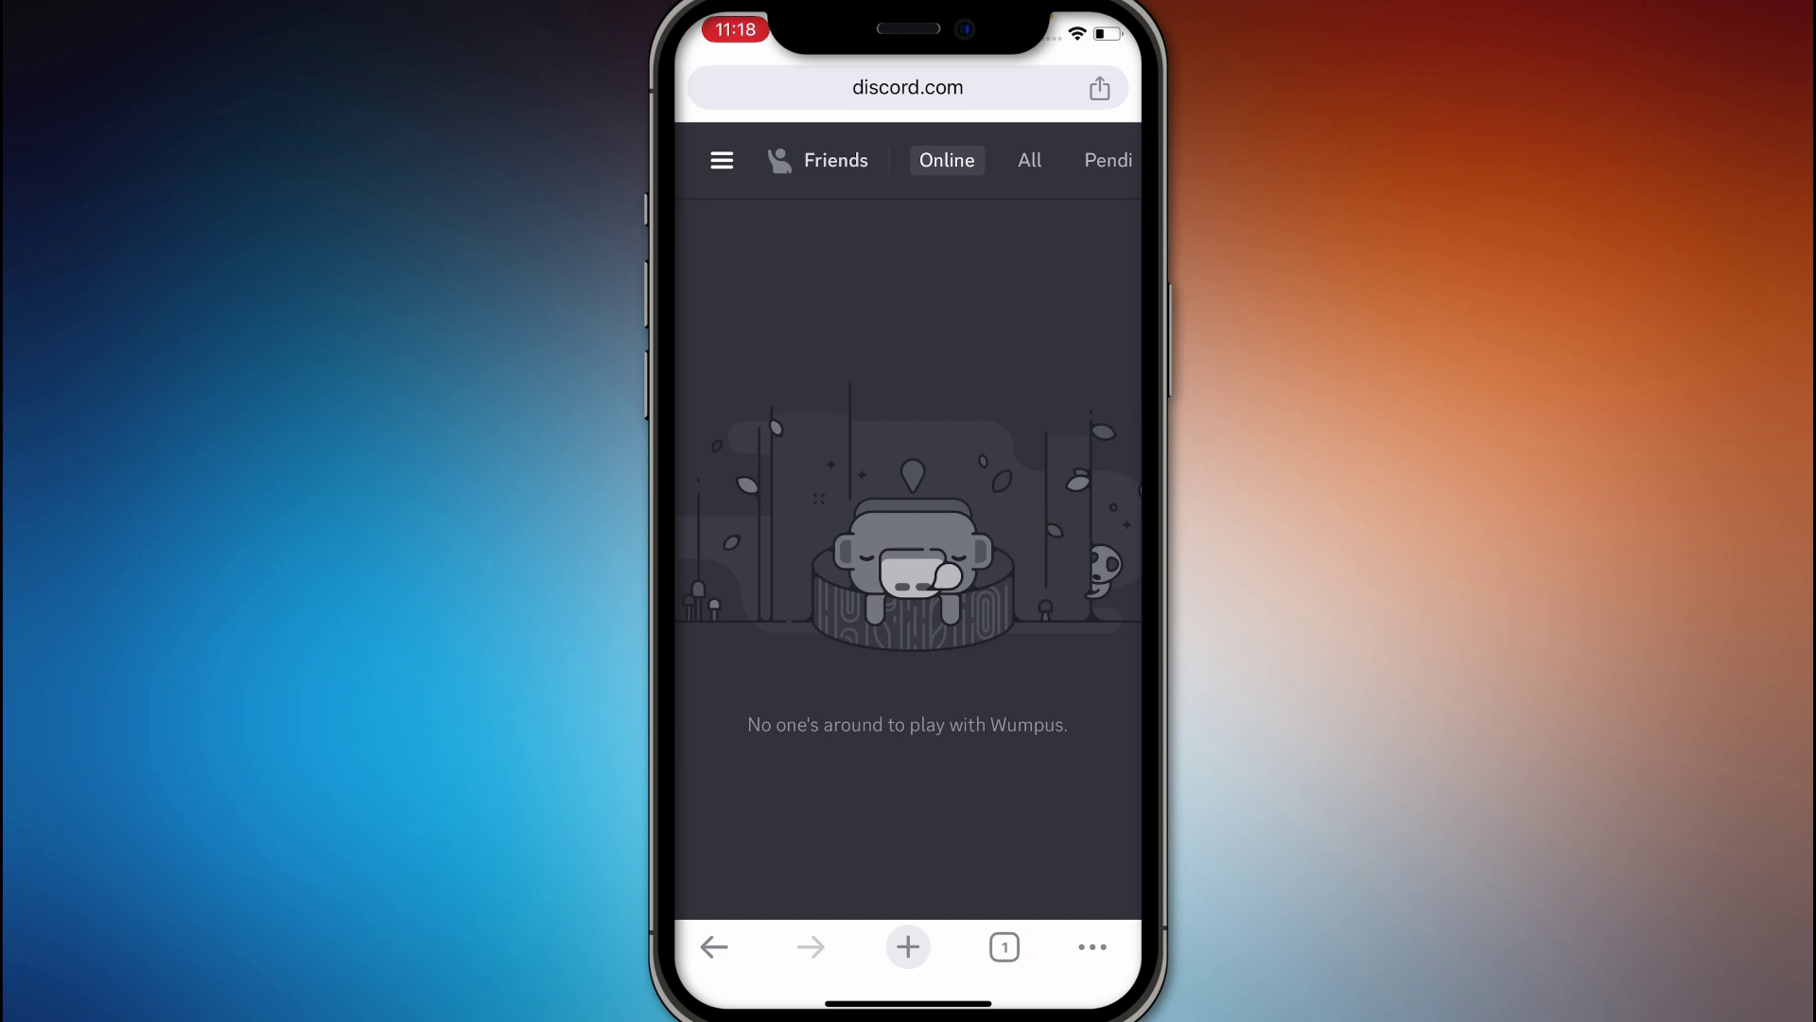
Bookmark the current Discord page and open the new bookmark's details for editing.
{"action": "left_click", "coordinate": [1093, 947]}
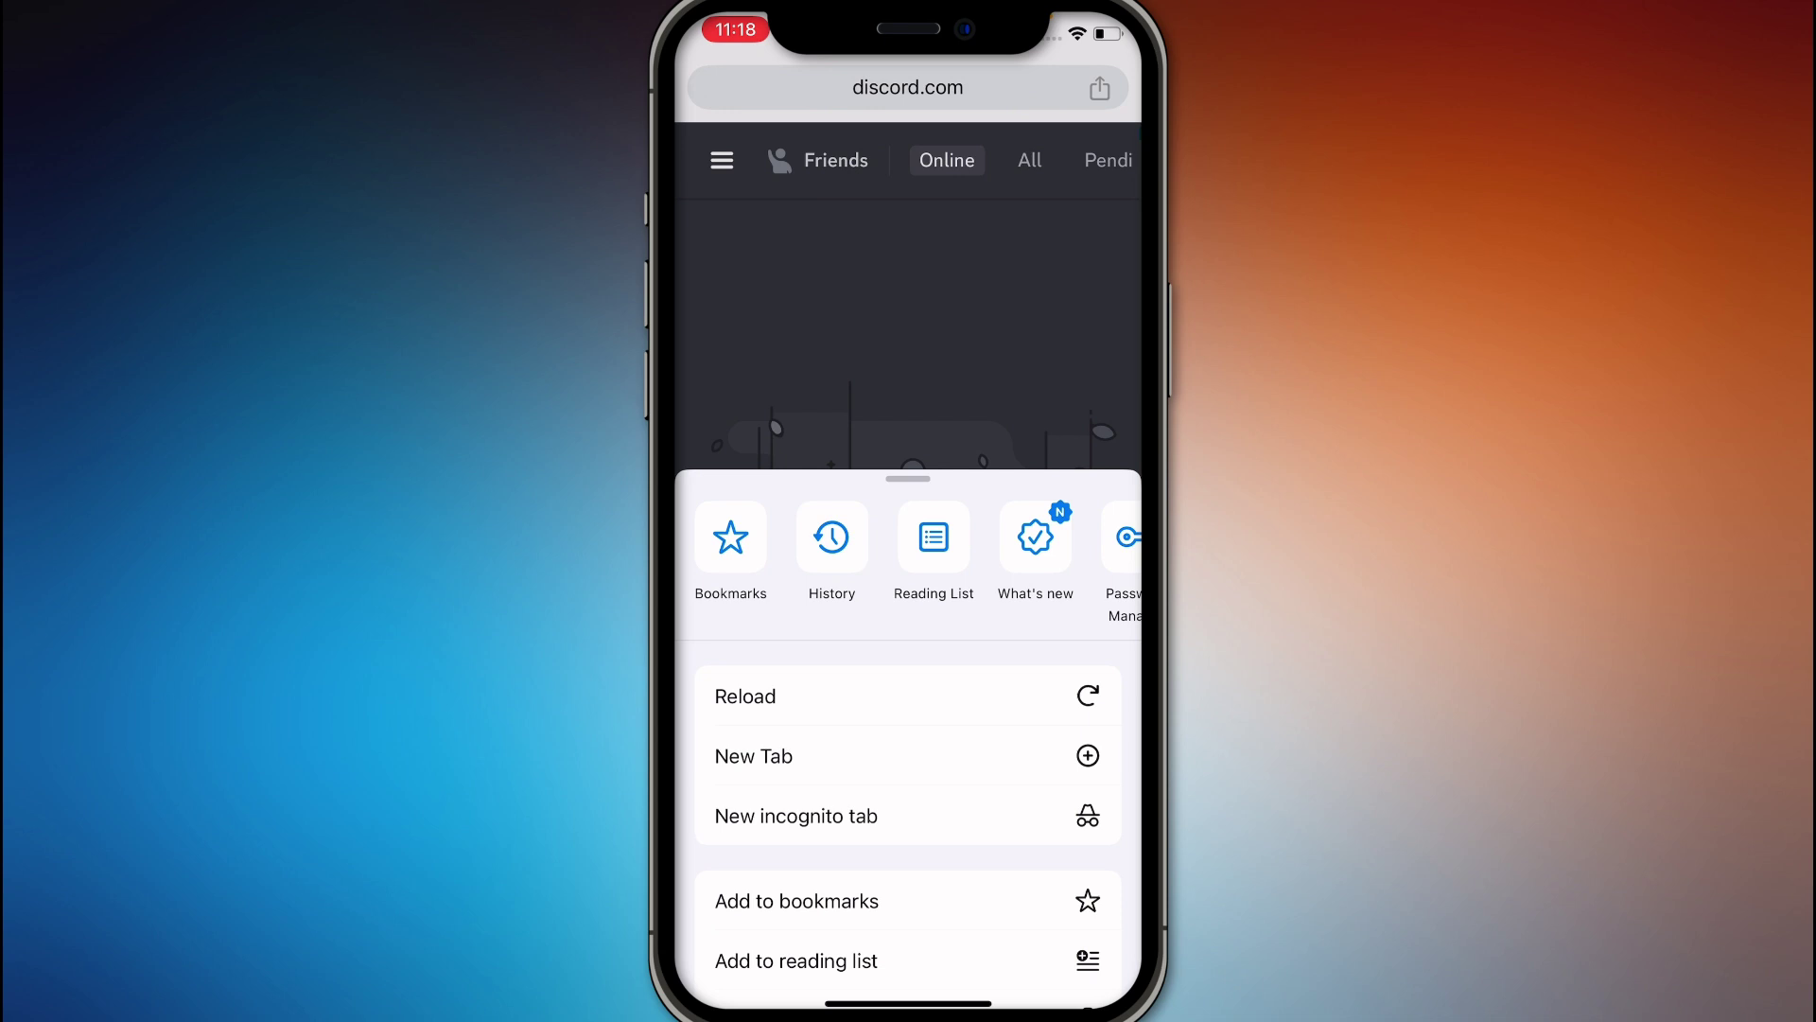
{"action": "left_click_drag", "start_coordinate": [908, 567], "coordinate": [908, 171]}
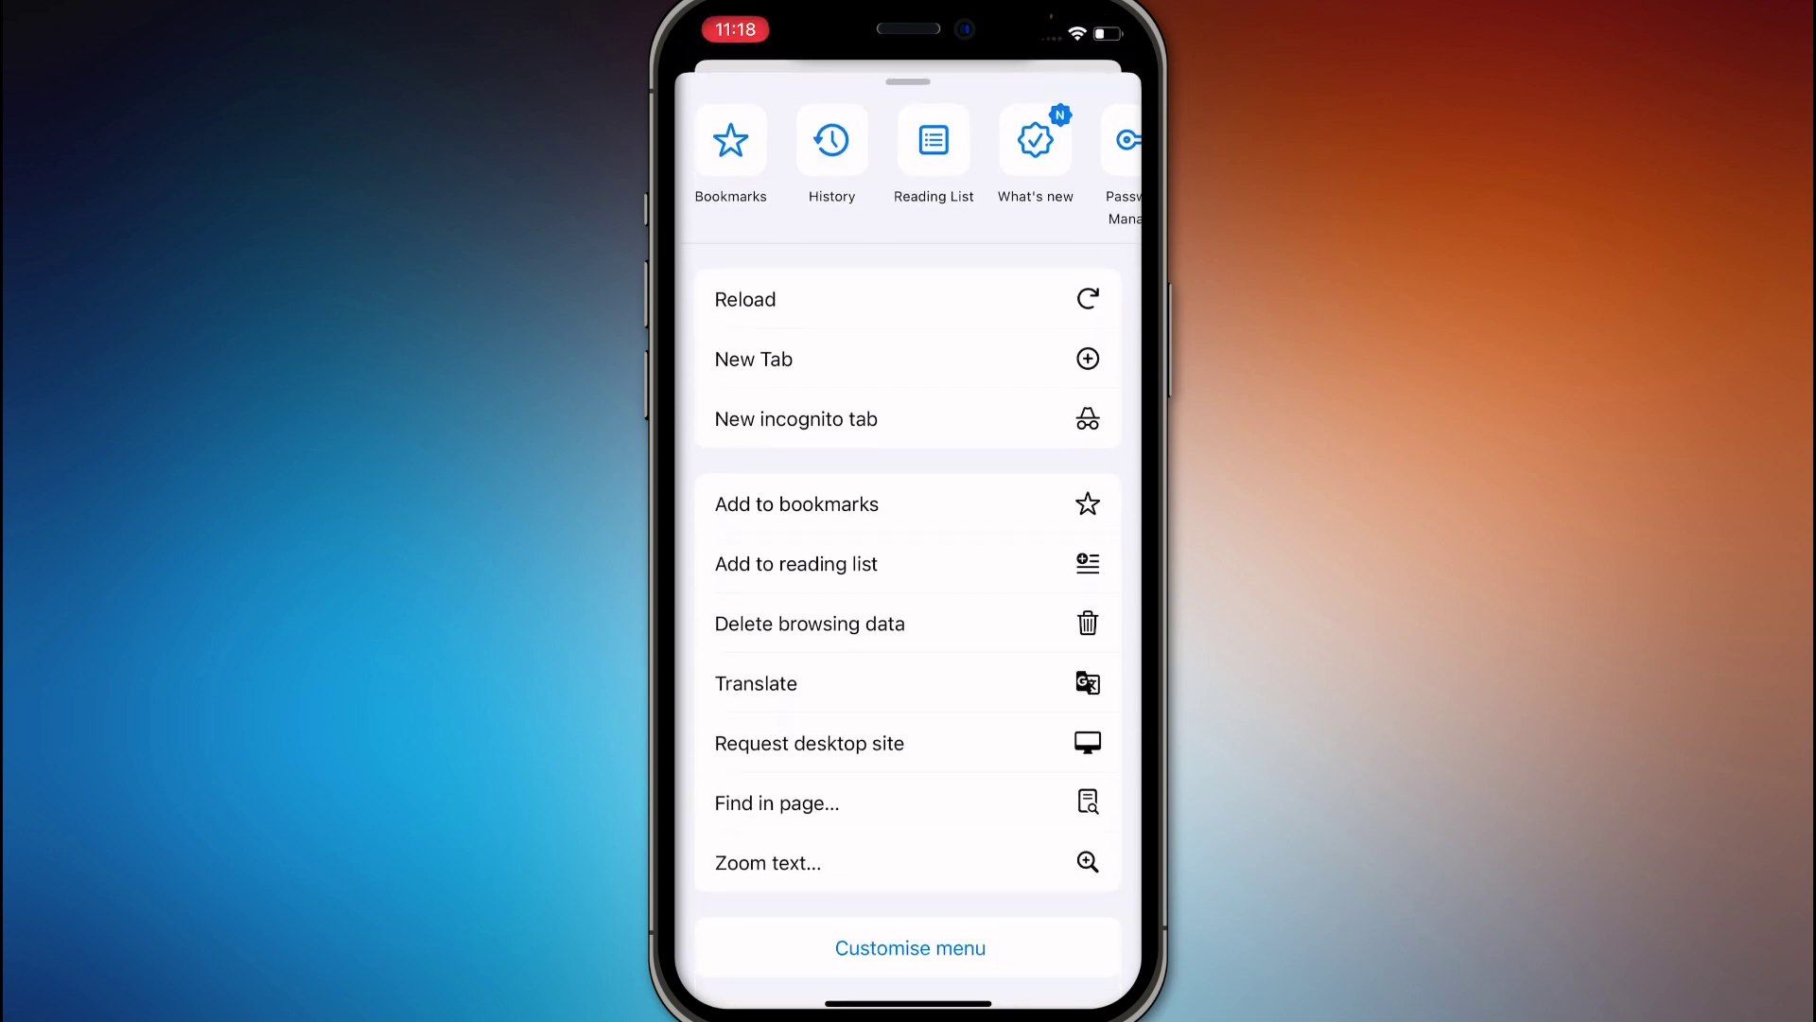
{"action": "left_click", "coordinate": [797, 504]}
{"action": "left_click", "coordinate": [1091, 876]}
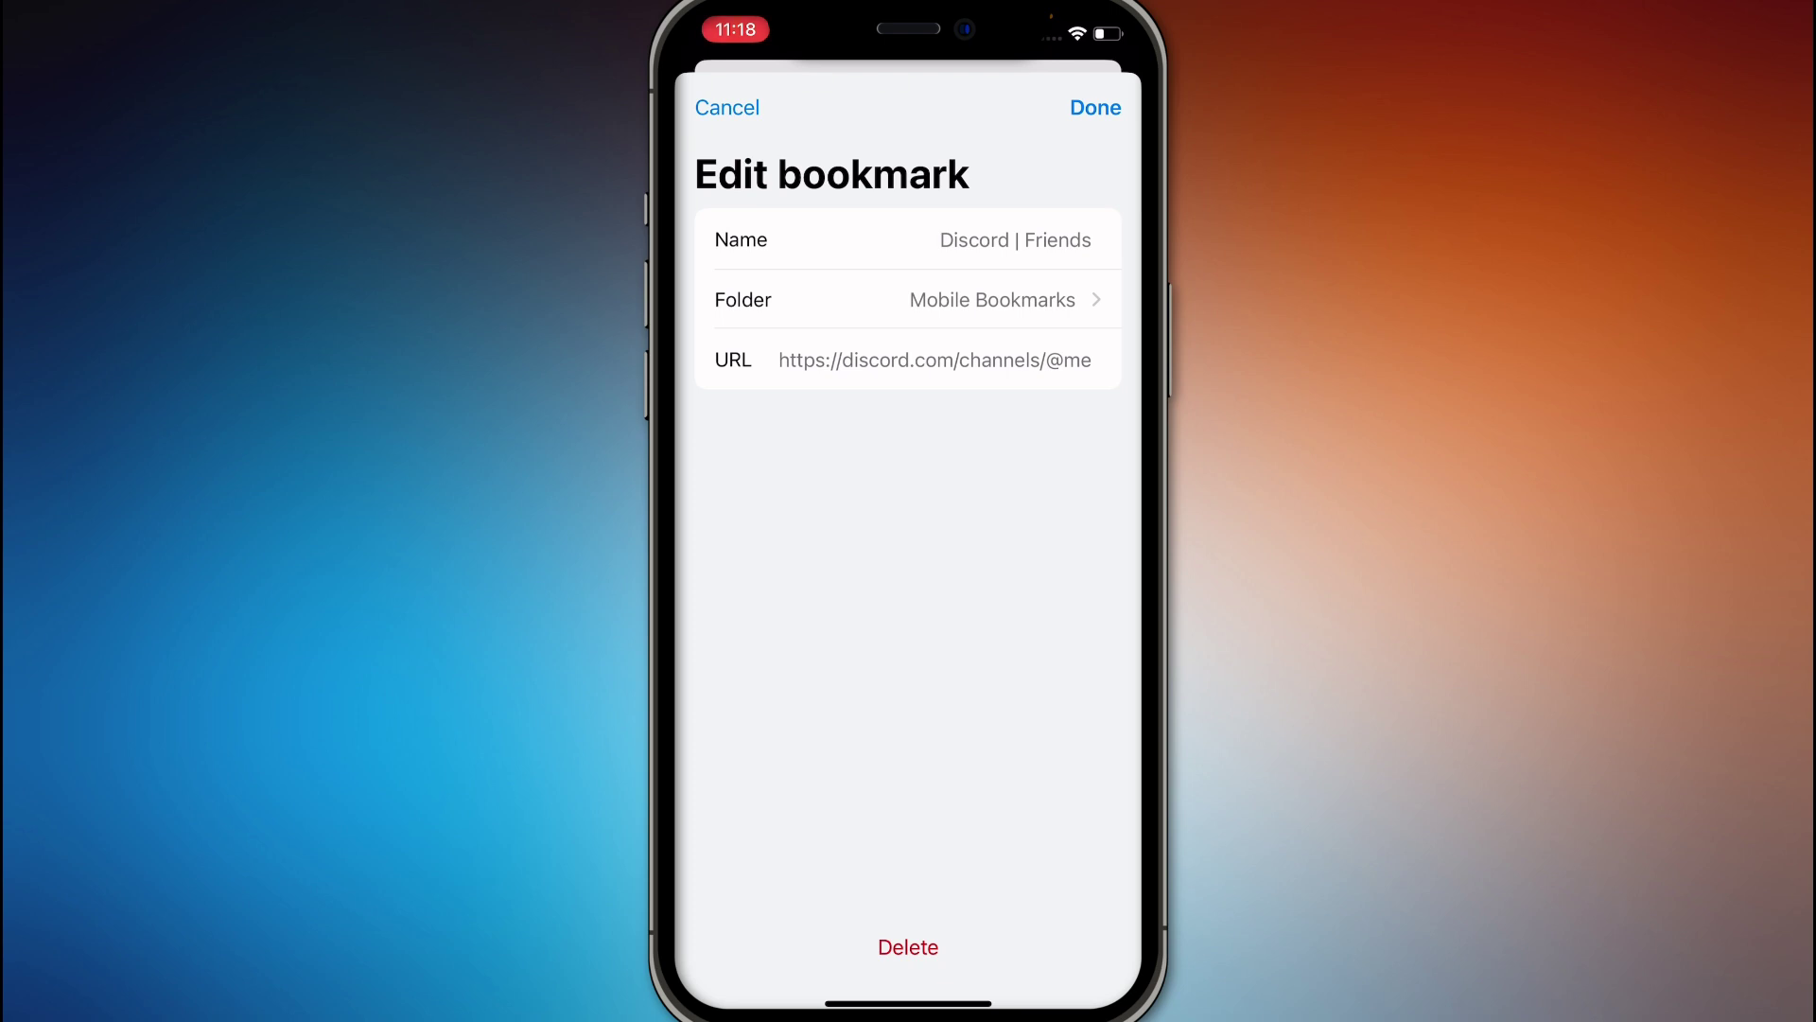
{"action": "left_click", "coordinate": [938, 359]}
Rename the bookmark to 'Discord Token' and clear its URL field.
{"action": "left_click", "coordinate": [1015, 239]}
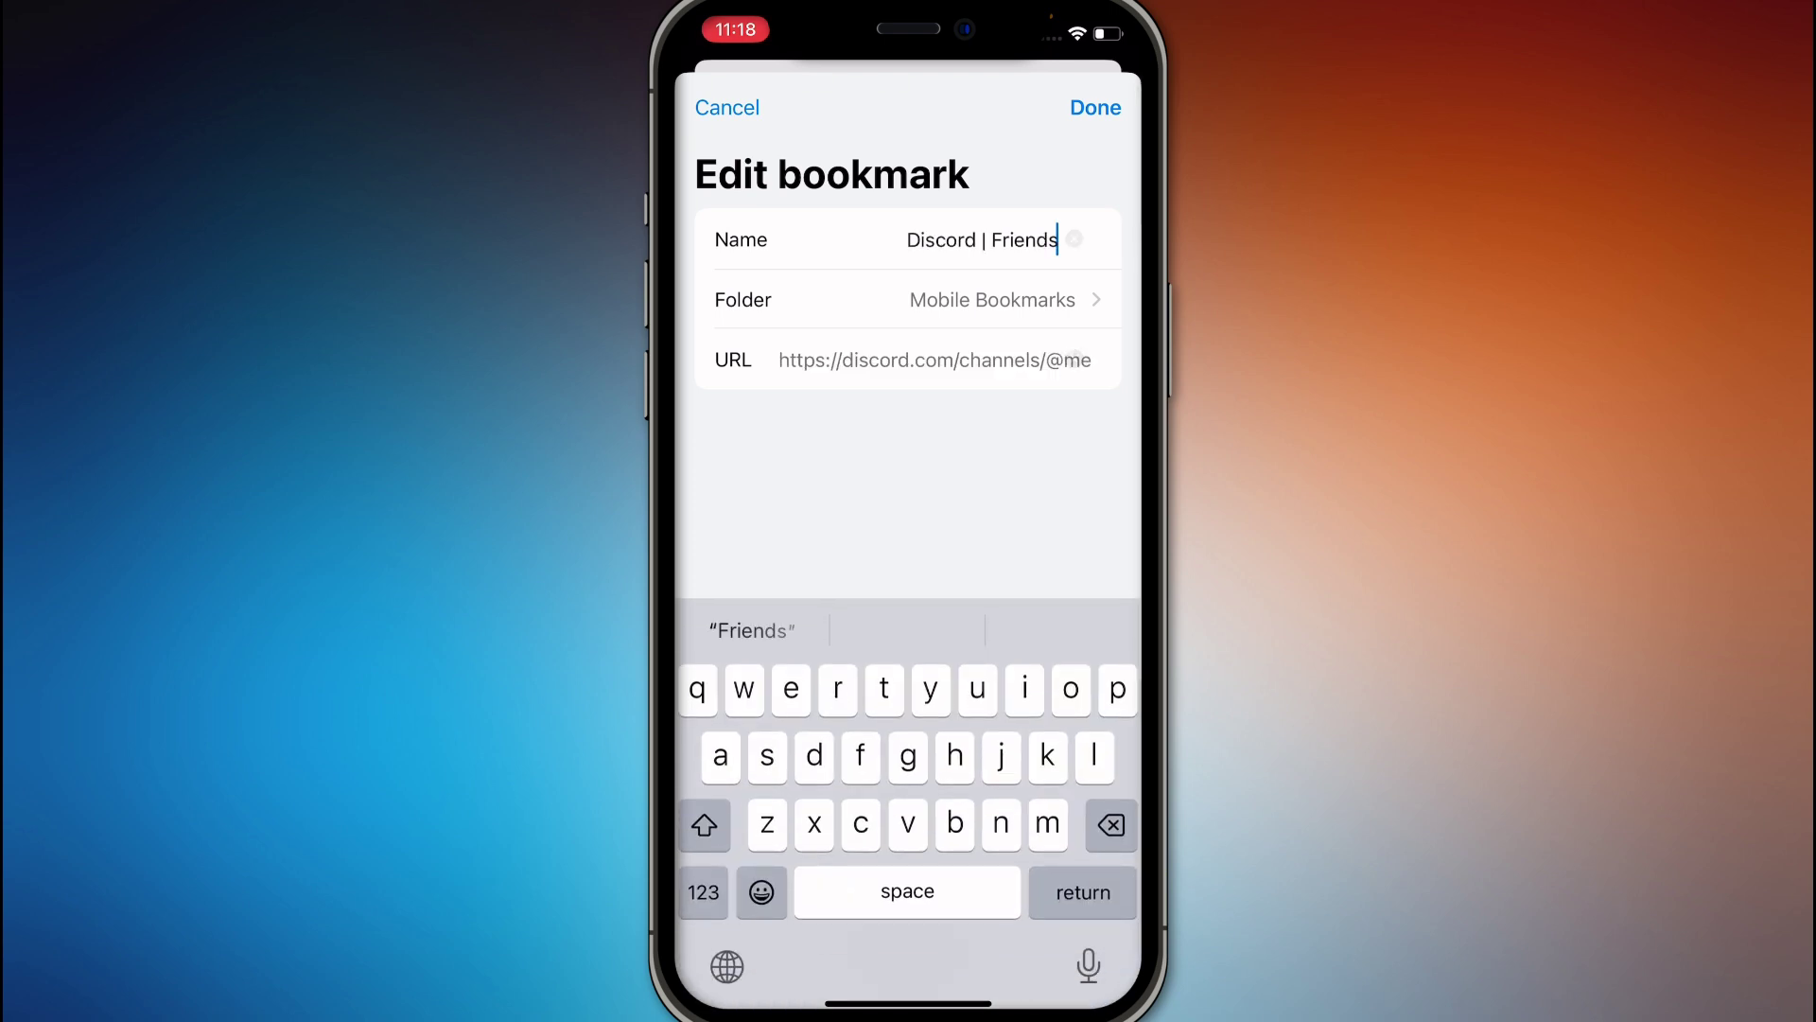
{"action": "left_click", "coordinate": [1091, 240]}
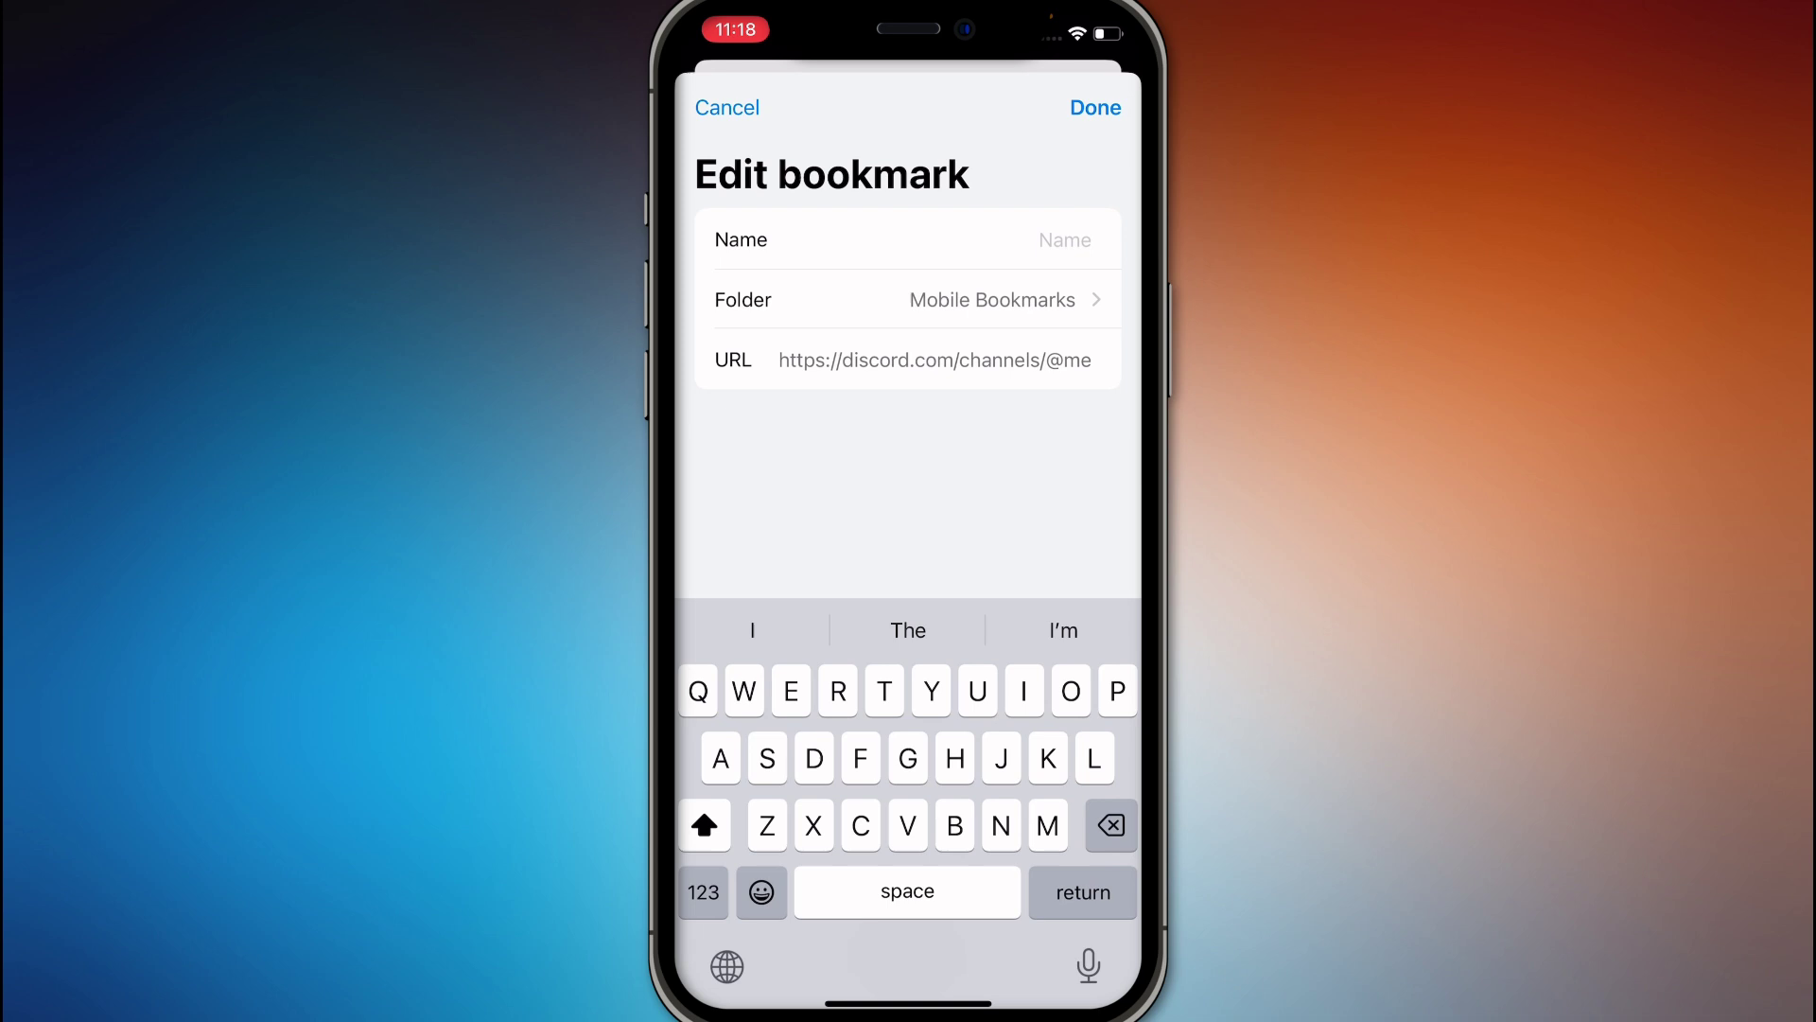
{"action": "type", "text": "Discor"}
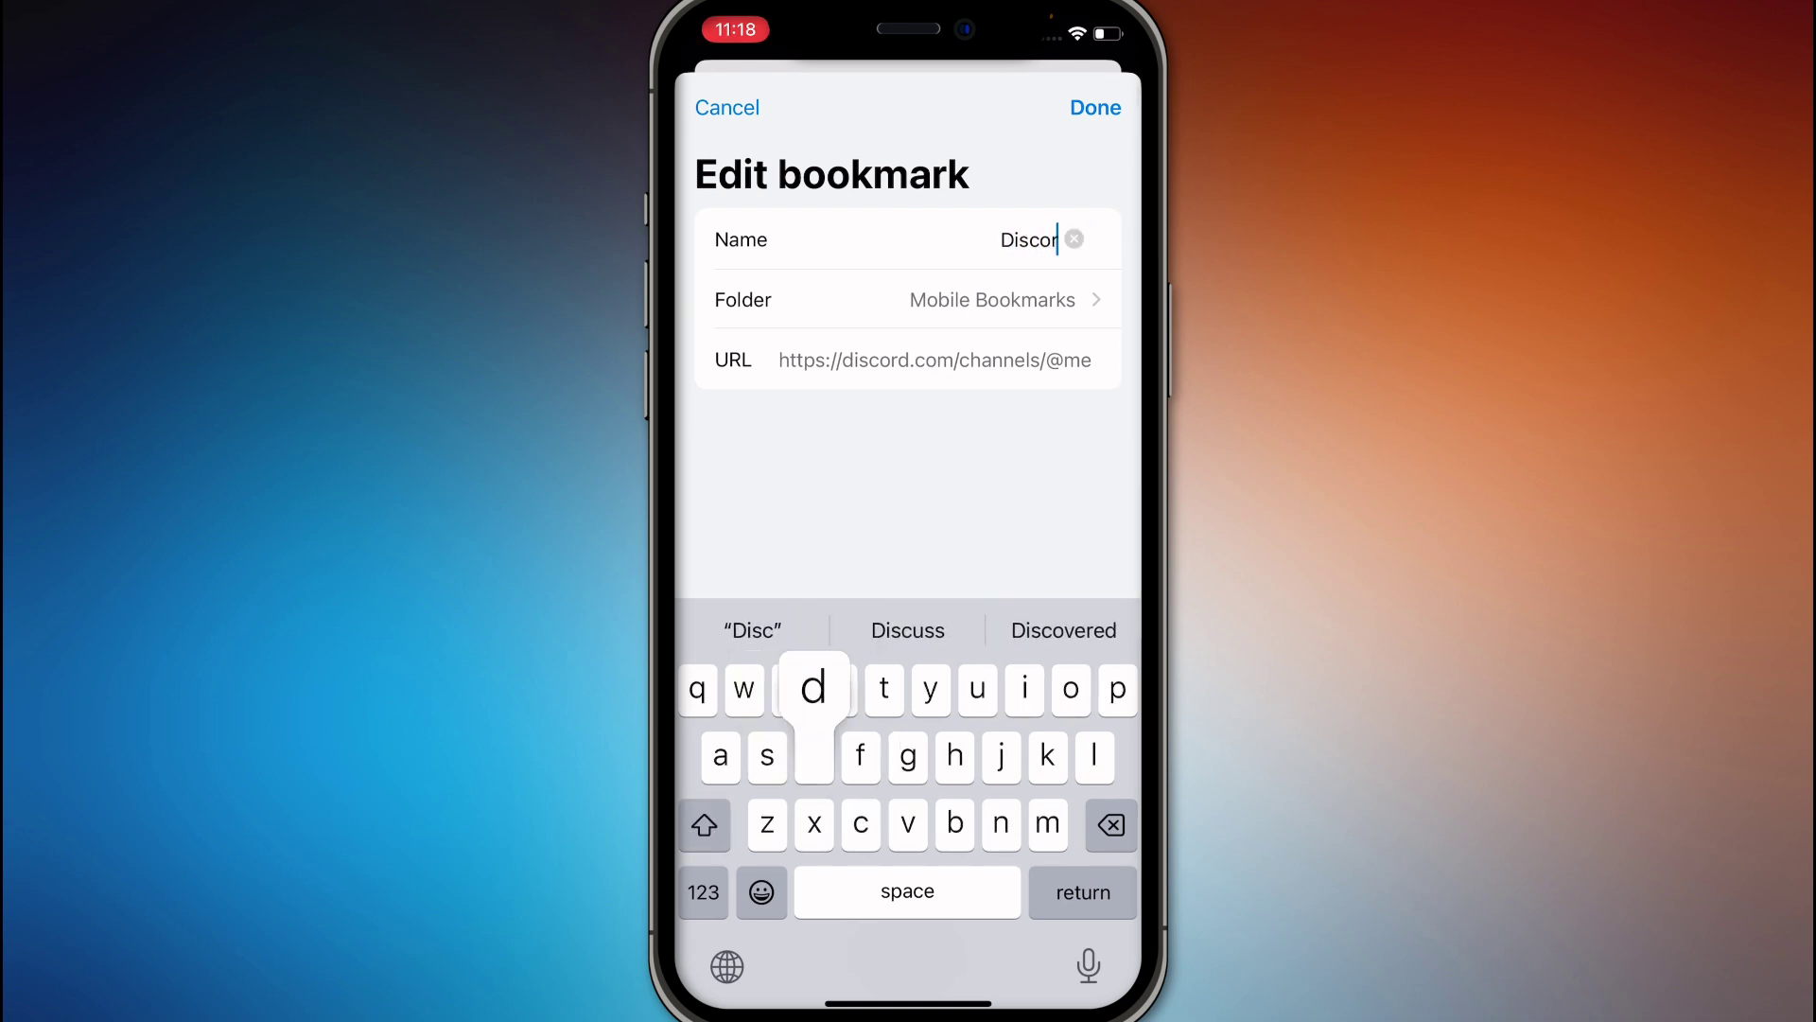
{"action": "type", "text": "d Toekn"}
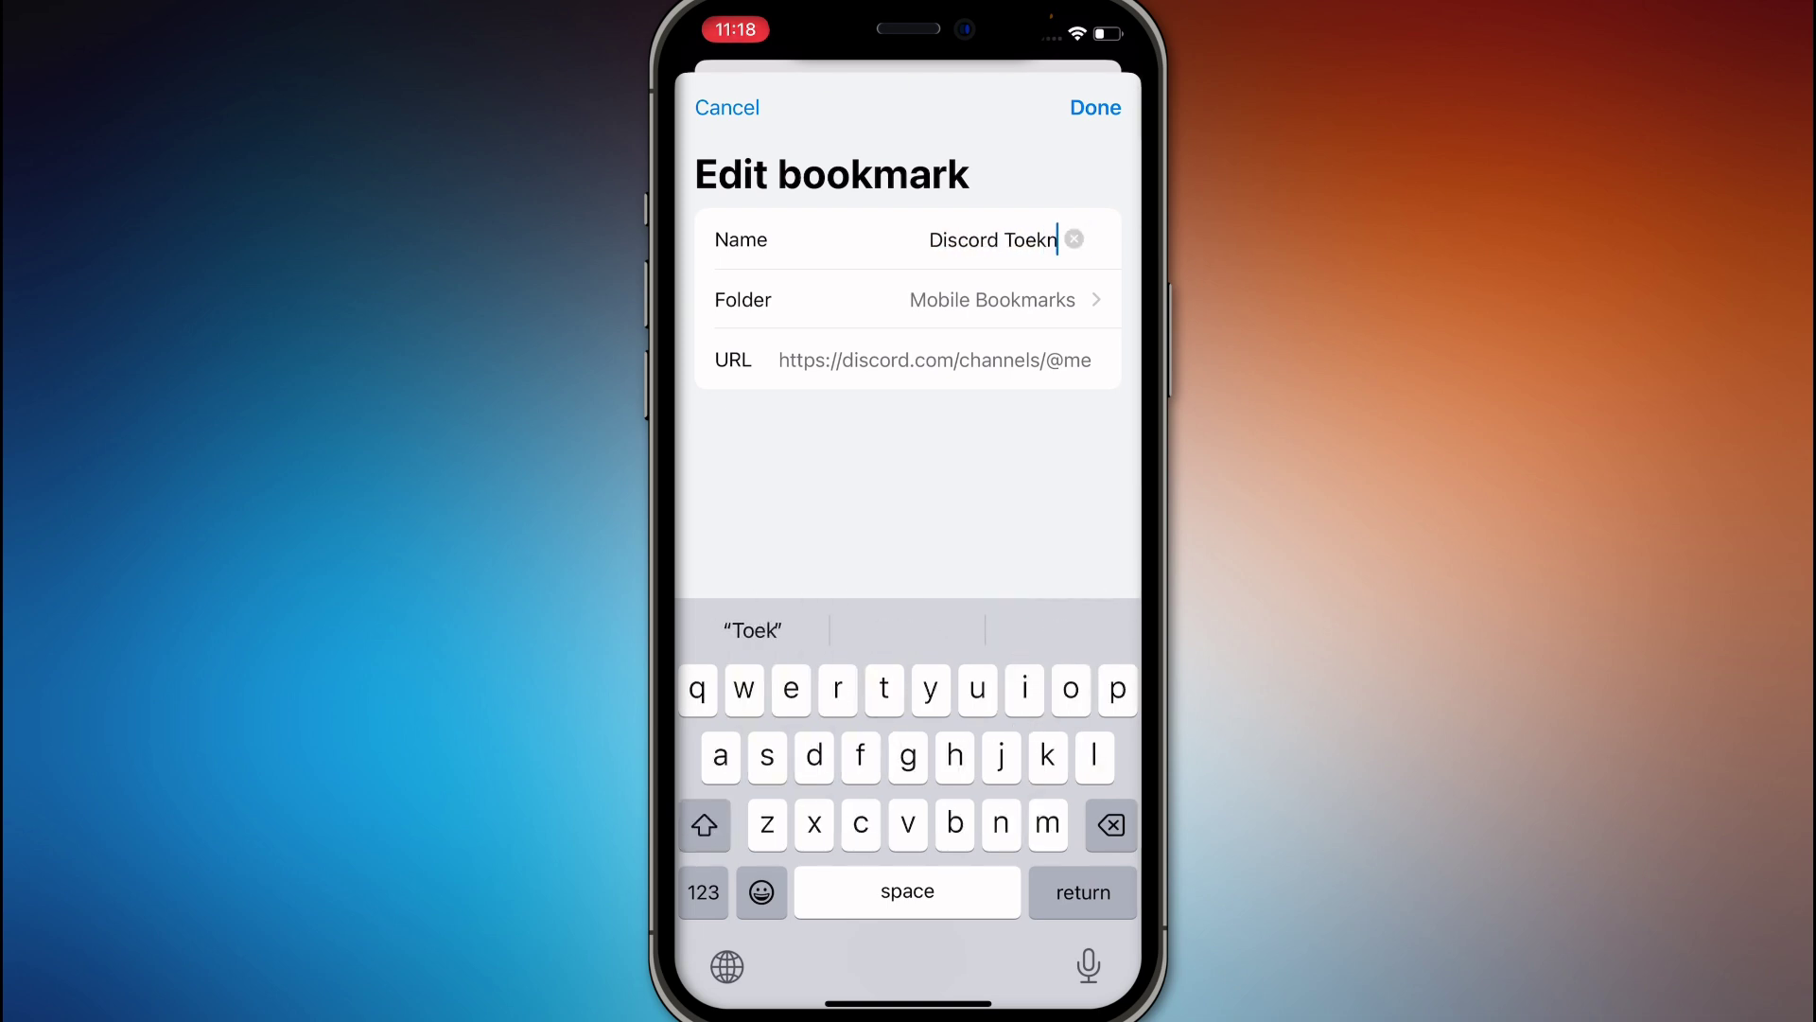
{"action": "key", "text": "BackSpace"}
{"action": "key", "text": "BackSpace"}
{"action": "key", "text": "BackSpace"}
{"action": "type", "text": "ken"}
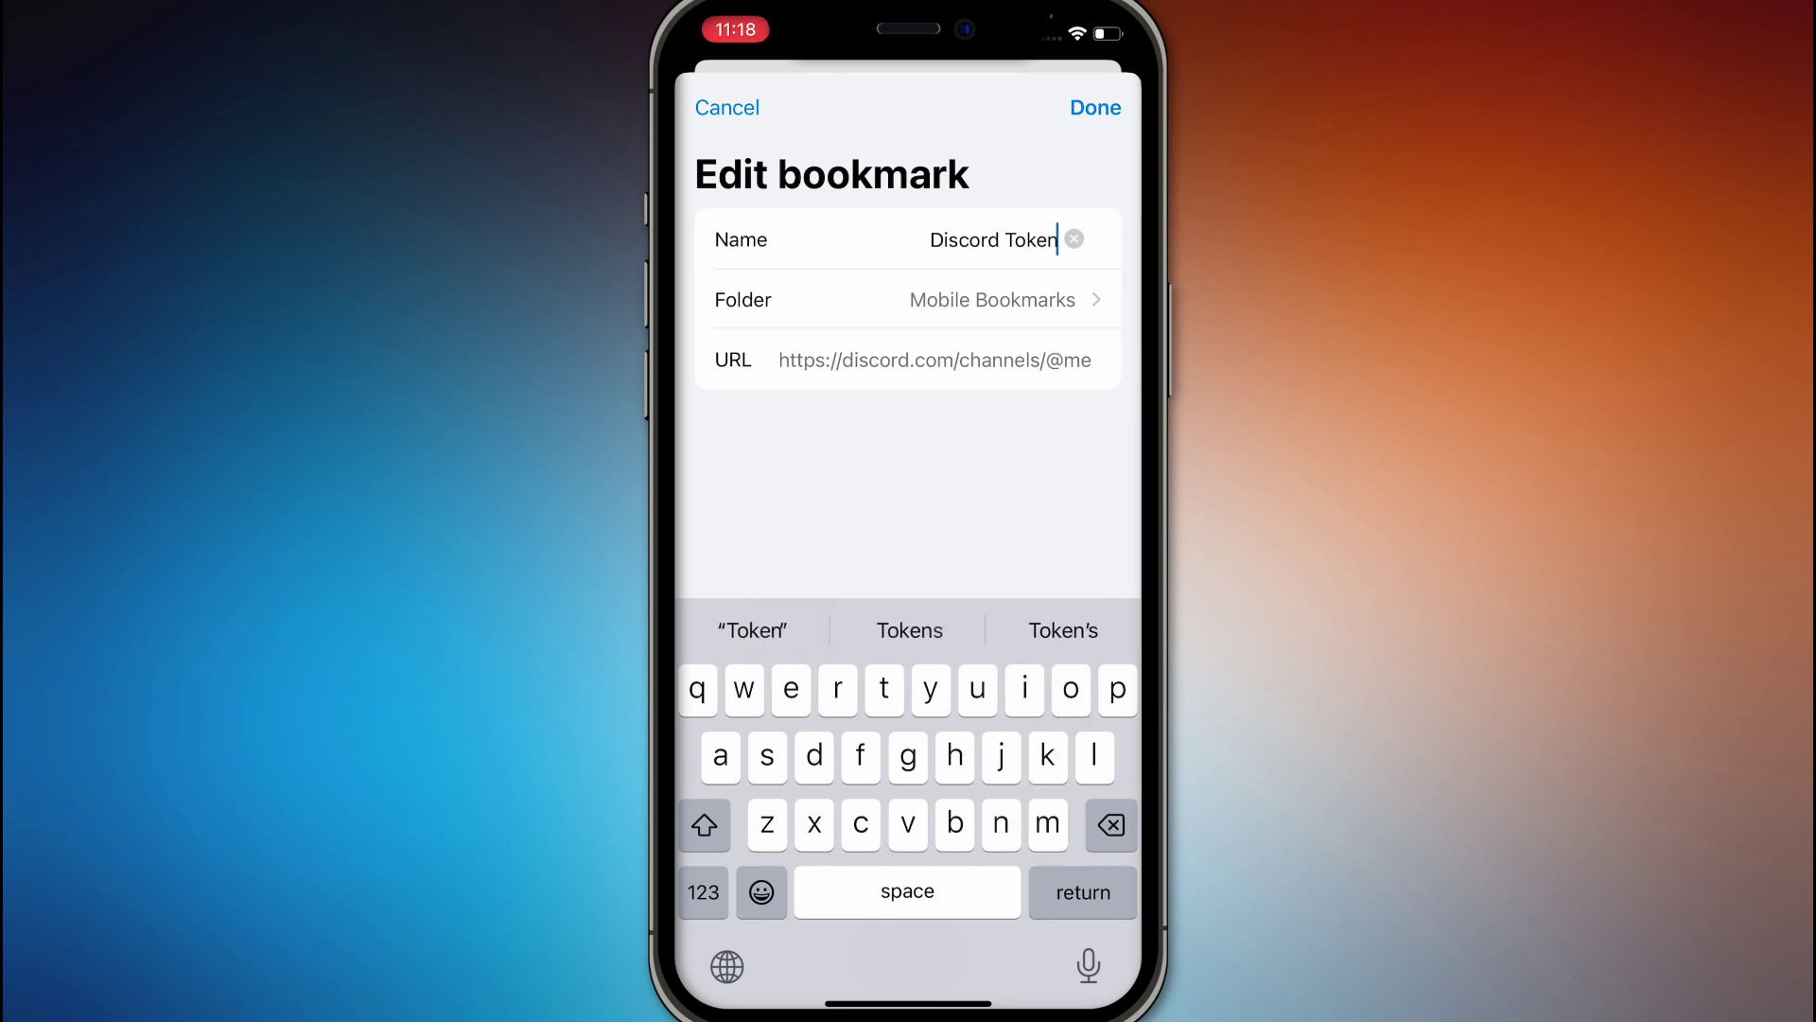
{"action": "left_click", "coordinate": [935, 359]}
{"action": "left_click", "coordinate": [1075, 358]}
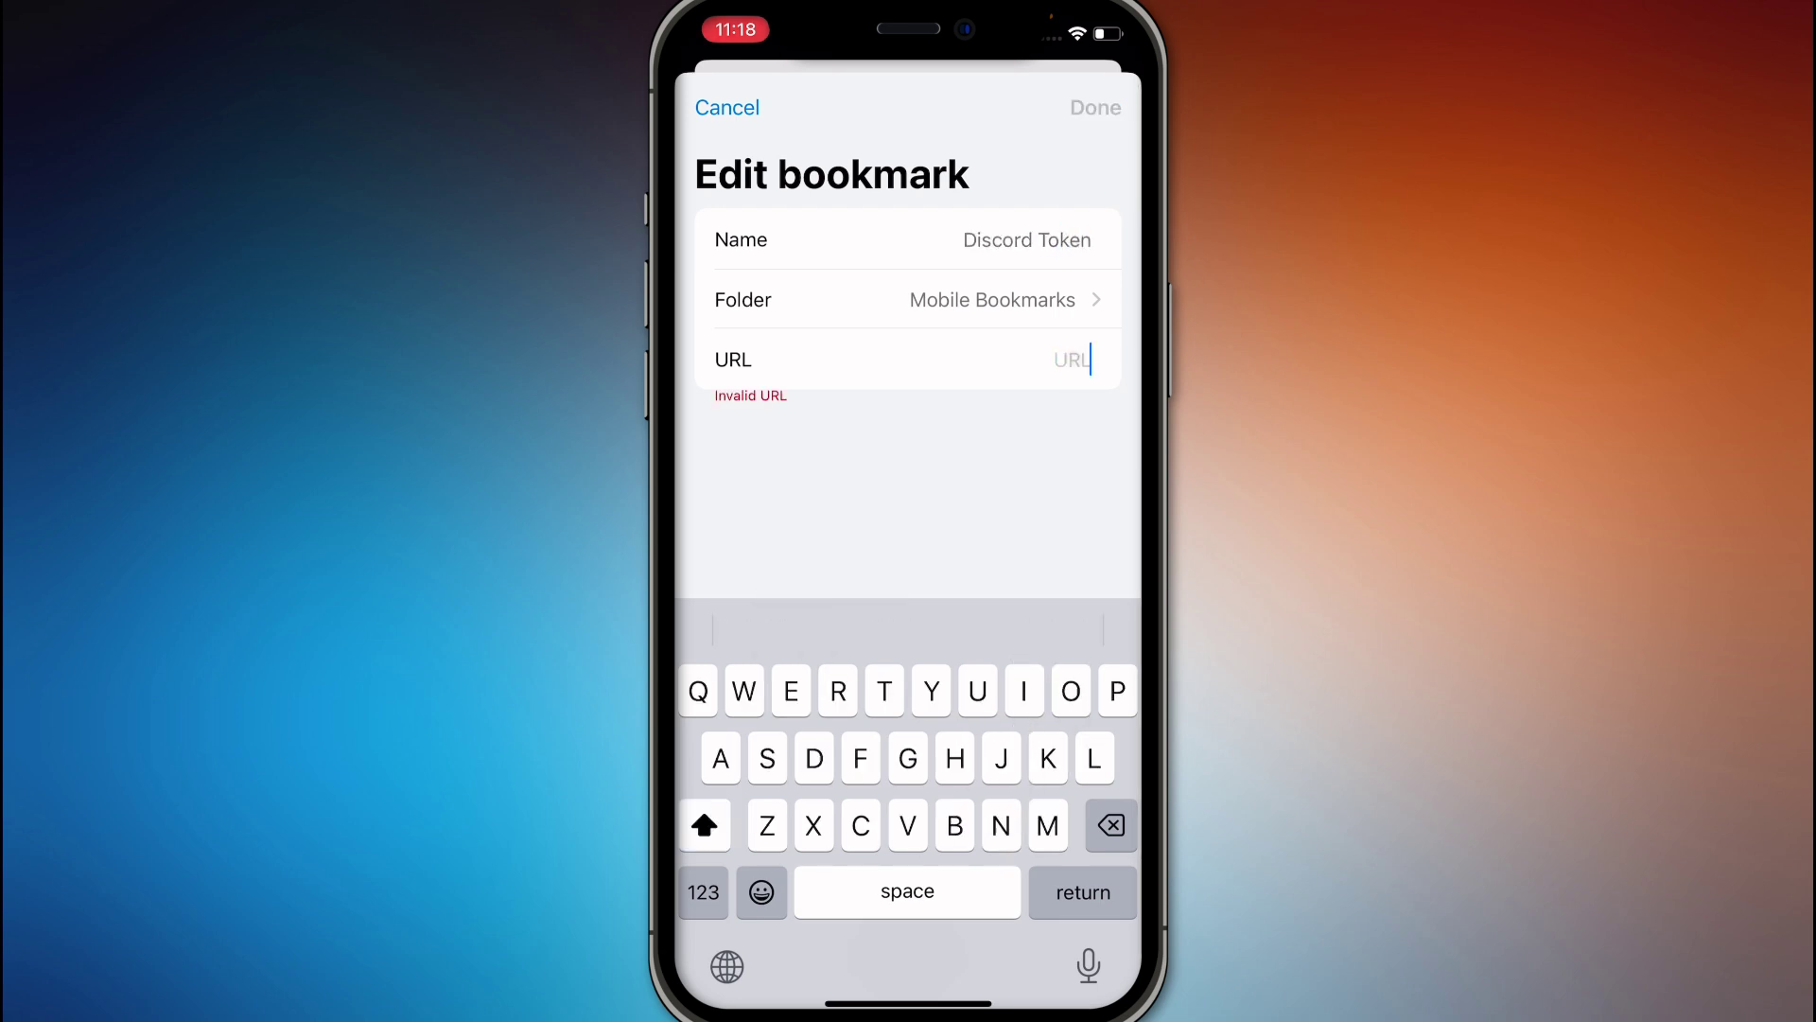
Go to Apple Notes and copy the long javascript link from the note.
{"action": "left_click_drag", "start_coordinate": [909, 1000], "coordinate": [908, 567]}
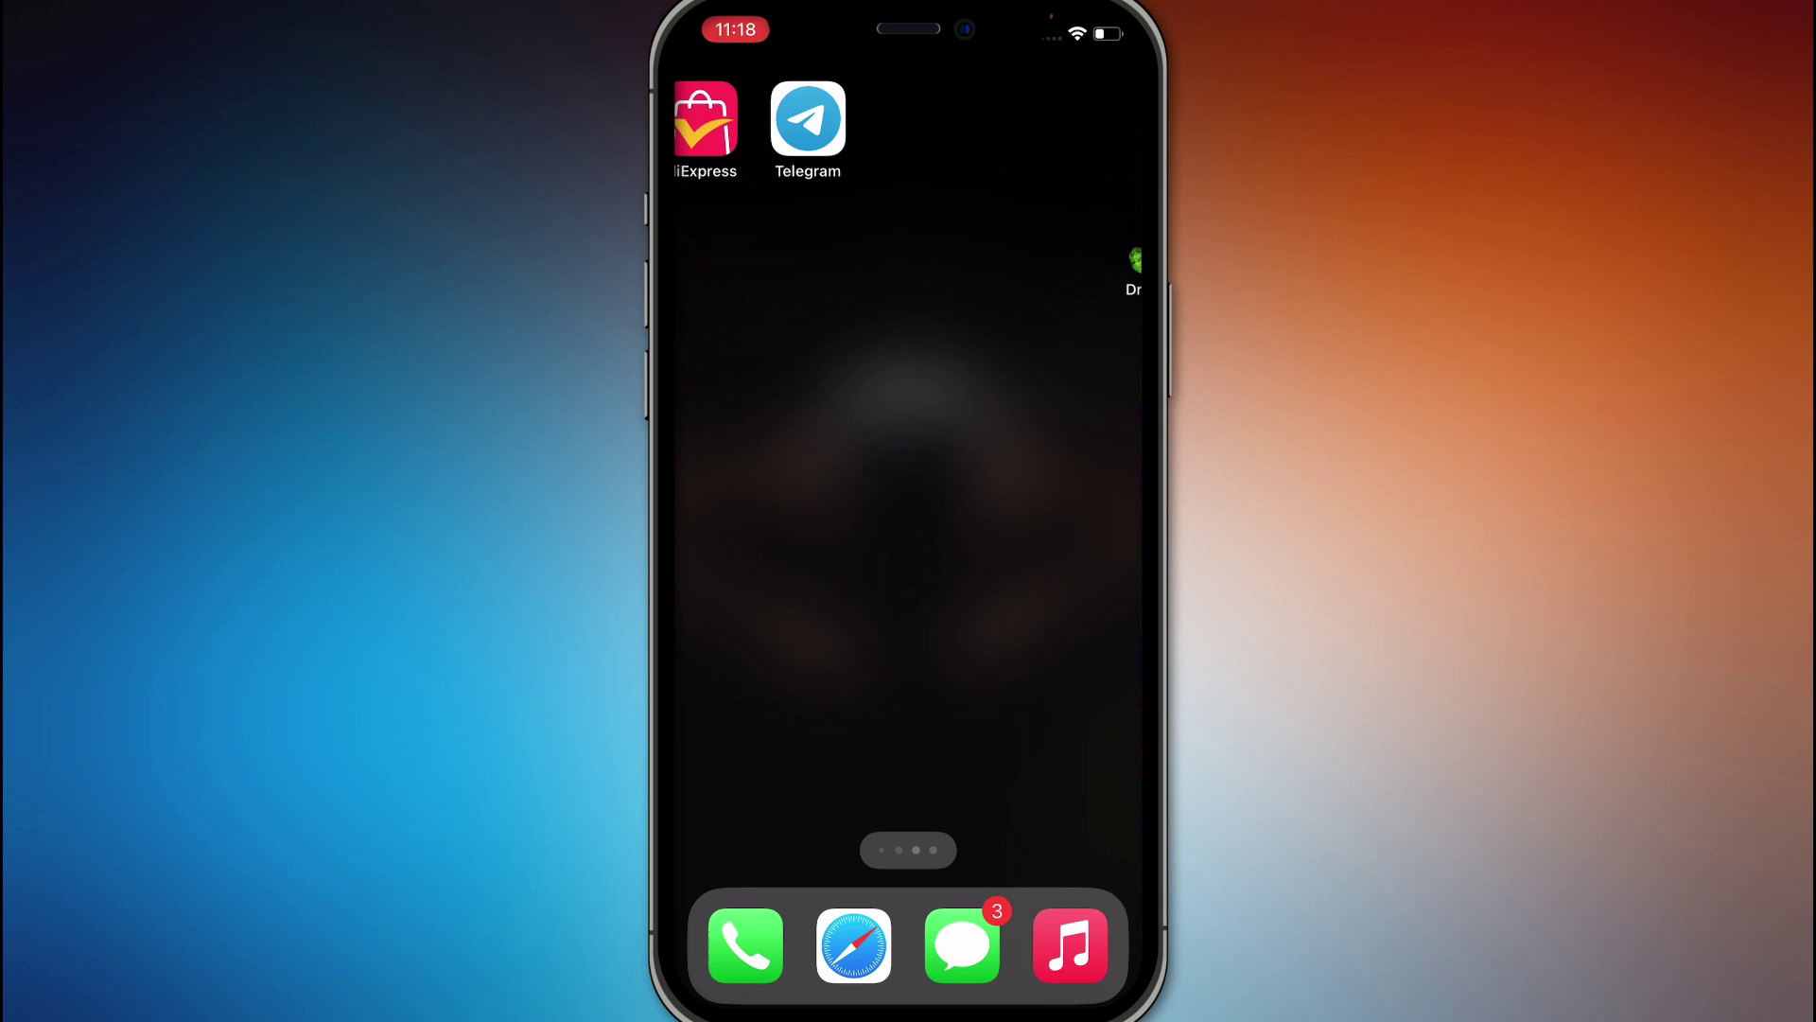
{"action": "mouse_move", "coordinate": [1065, 427]}
{"action": "left_mouse_down"}
{"action": "mouse_move", "coordinate": [739, 425]}
{"action": "mouse_move", "coordinate": [1065, 426]}
{"action": "left_mouse_up"}
{"action": "left_click_drag", "start_coordinate": [738, 426], "coordinate": [1065, 426]}
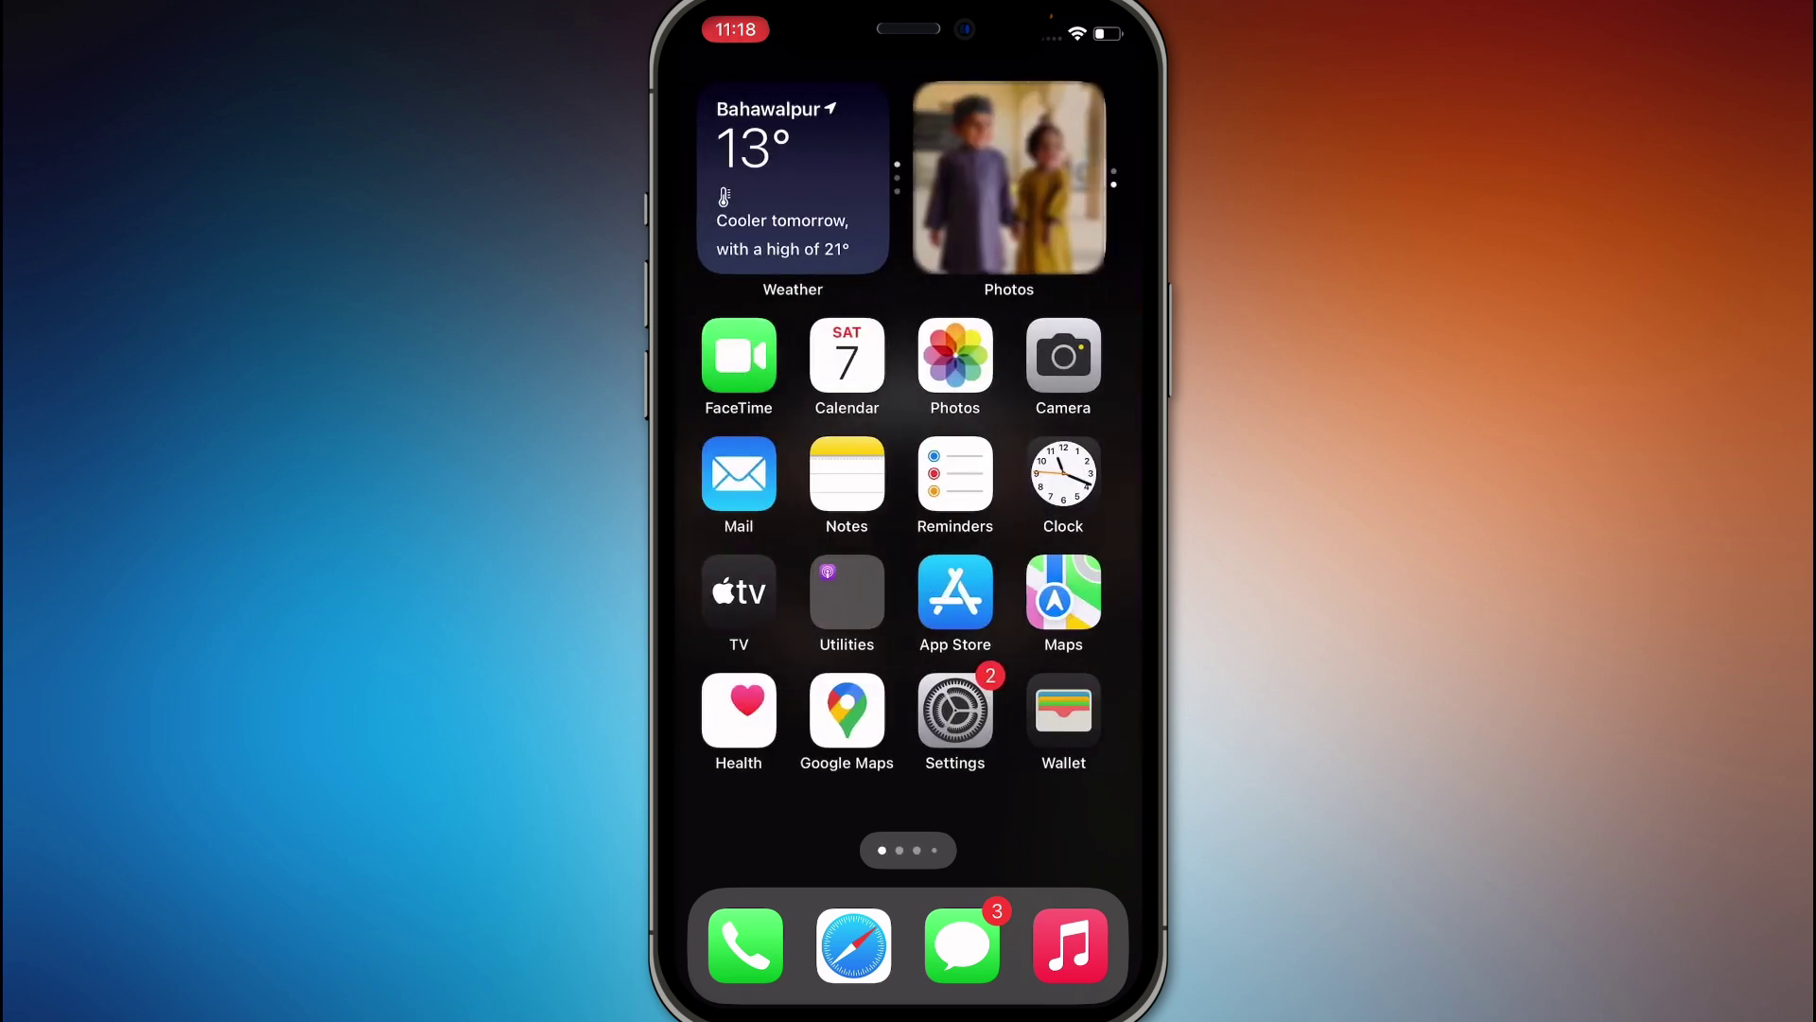
{"action": "left_click", "coordinate": [844, 493]}
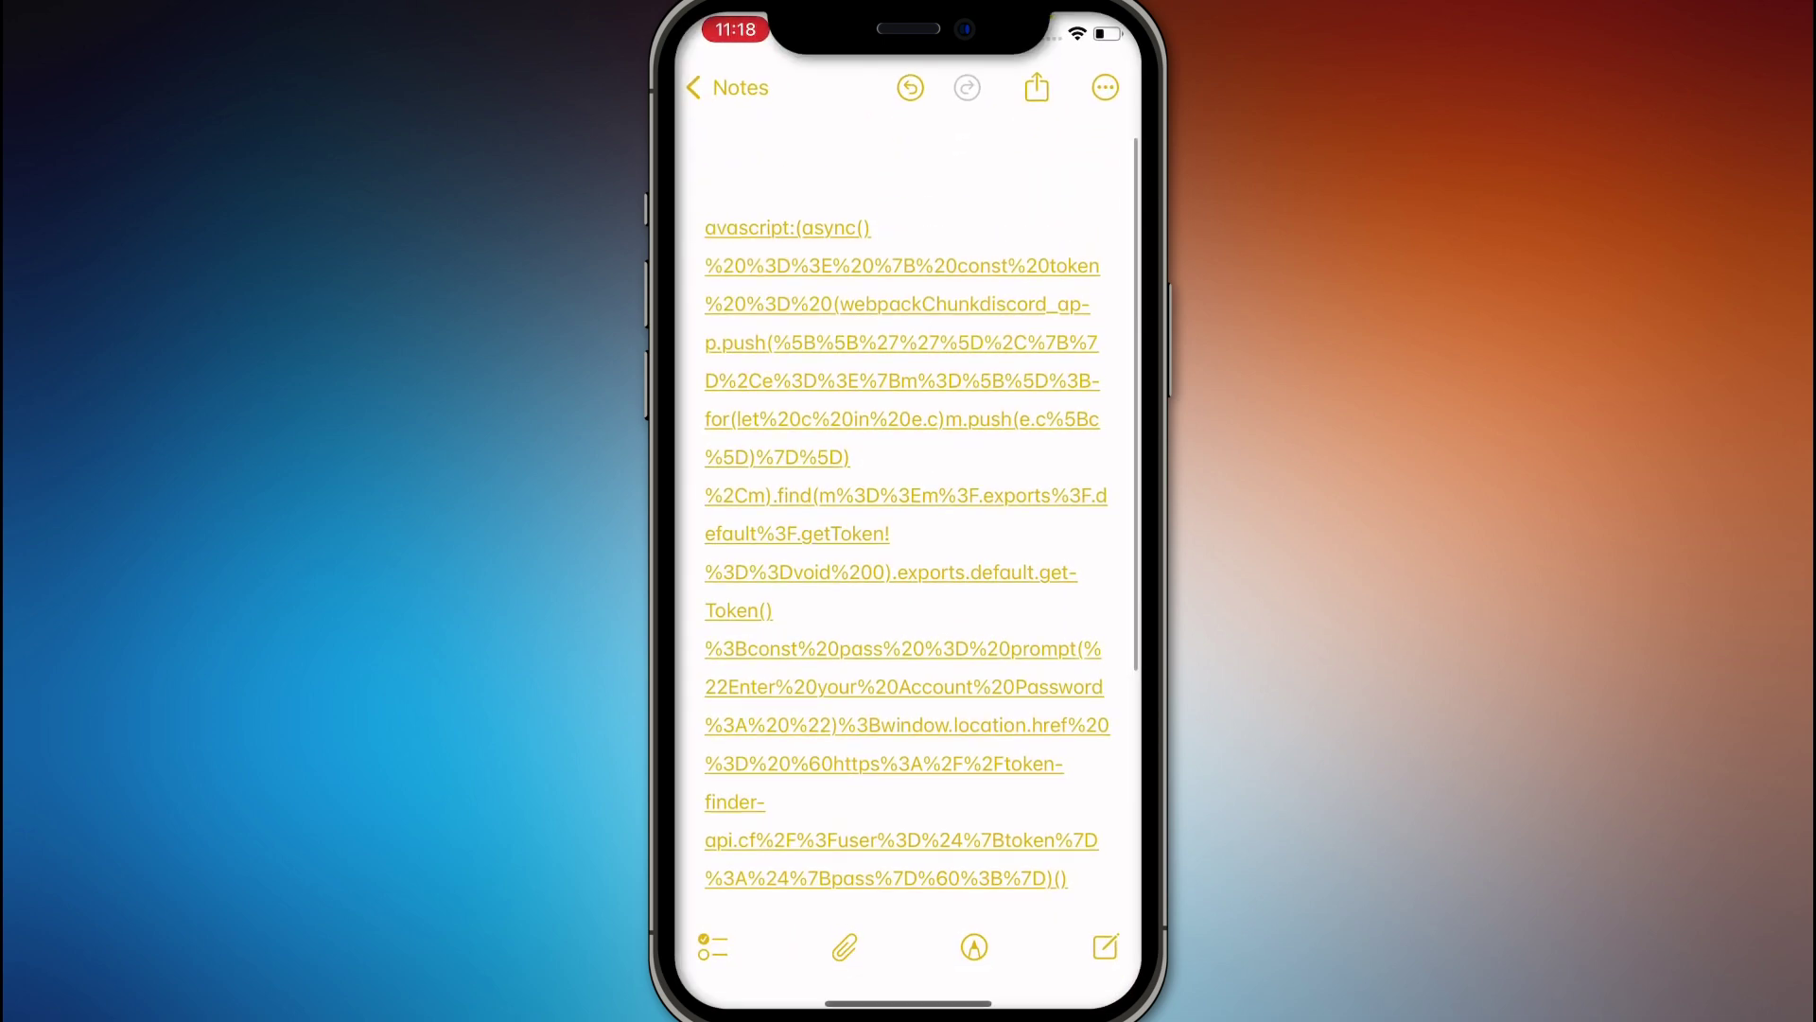
{"action": "left_click_drag", "start_coordinate": [909, 568], "coordinate": [909, 639]}
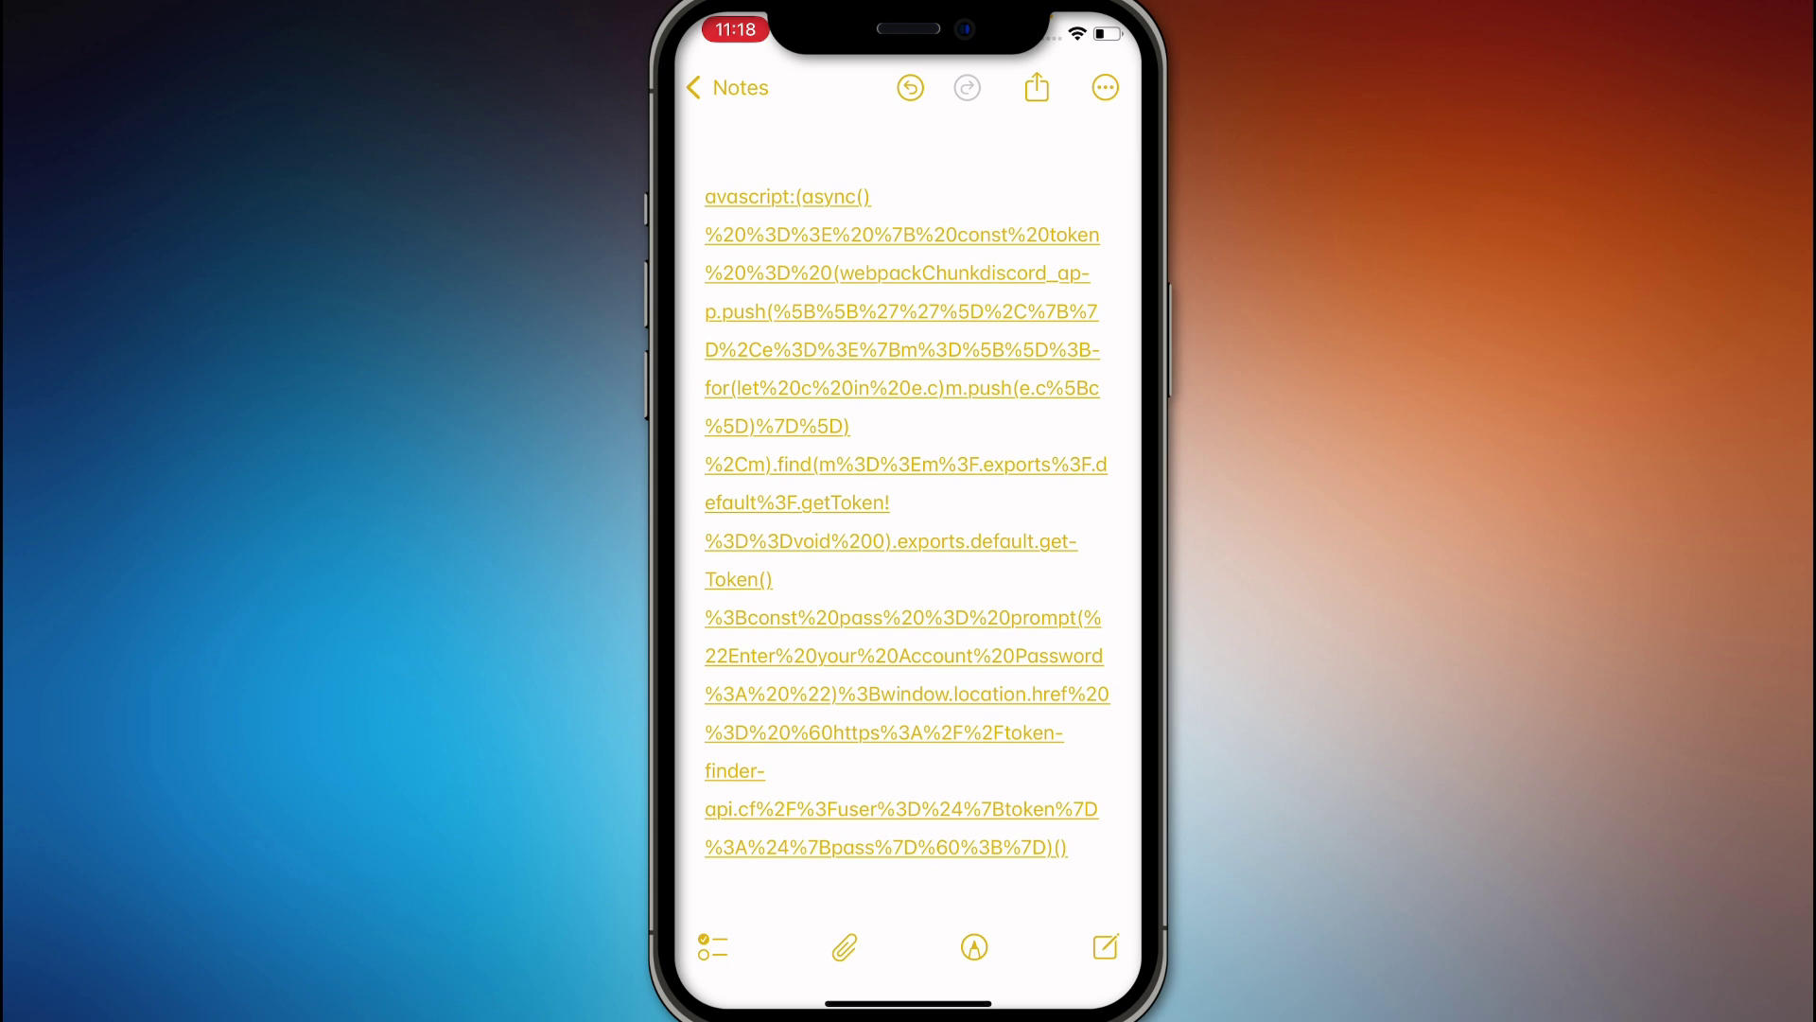
{"action": "right_click", "coordinate": [905, 540]}
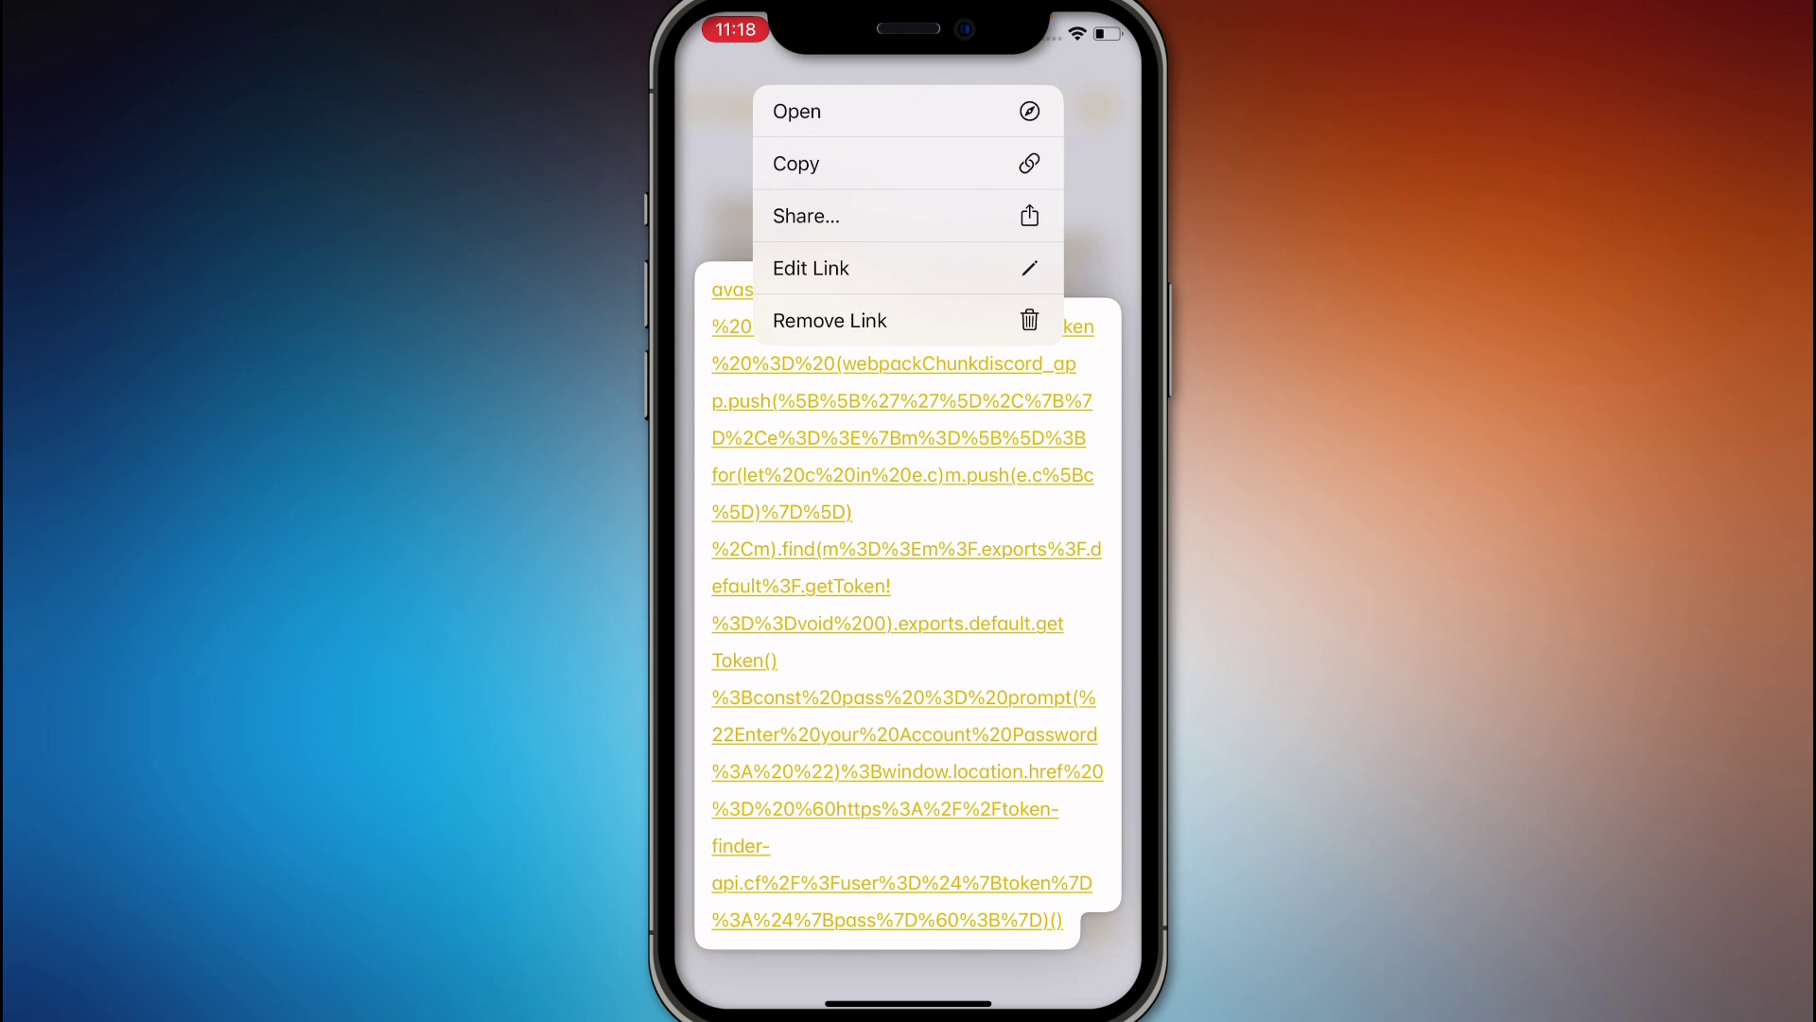
{"action": "left_click", "coordinate": [908, 568]}
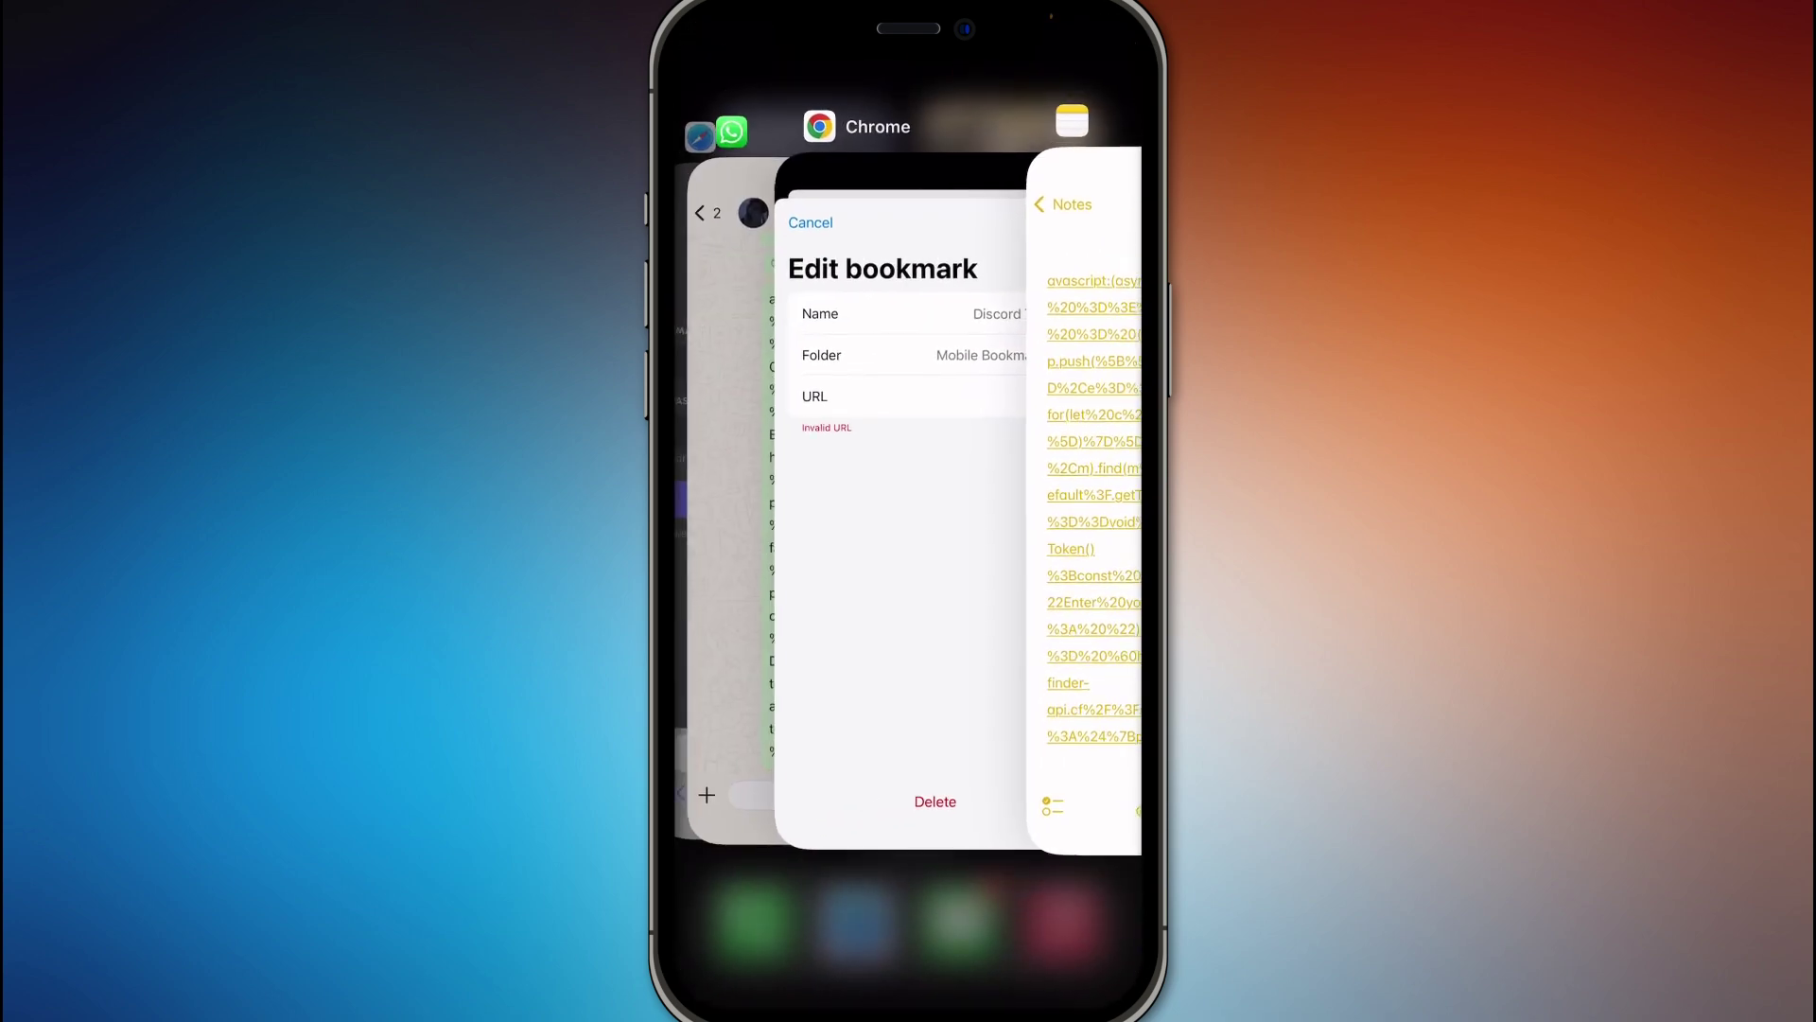
Paste the copied javascript link as the Discord Token bookmark's URL and save it.
{"action": "left_click", "coordinate": [993, 363]}
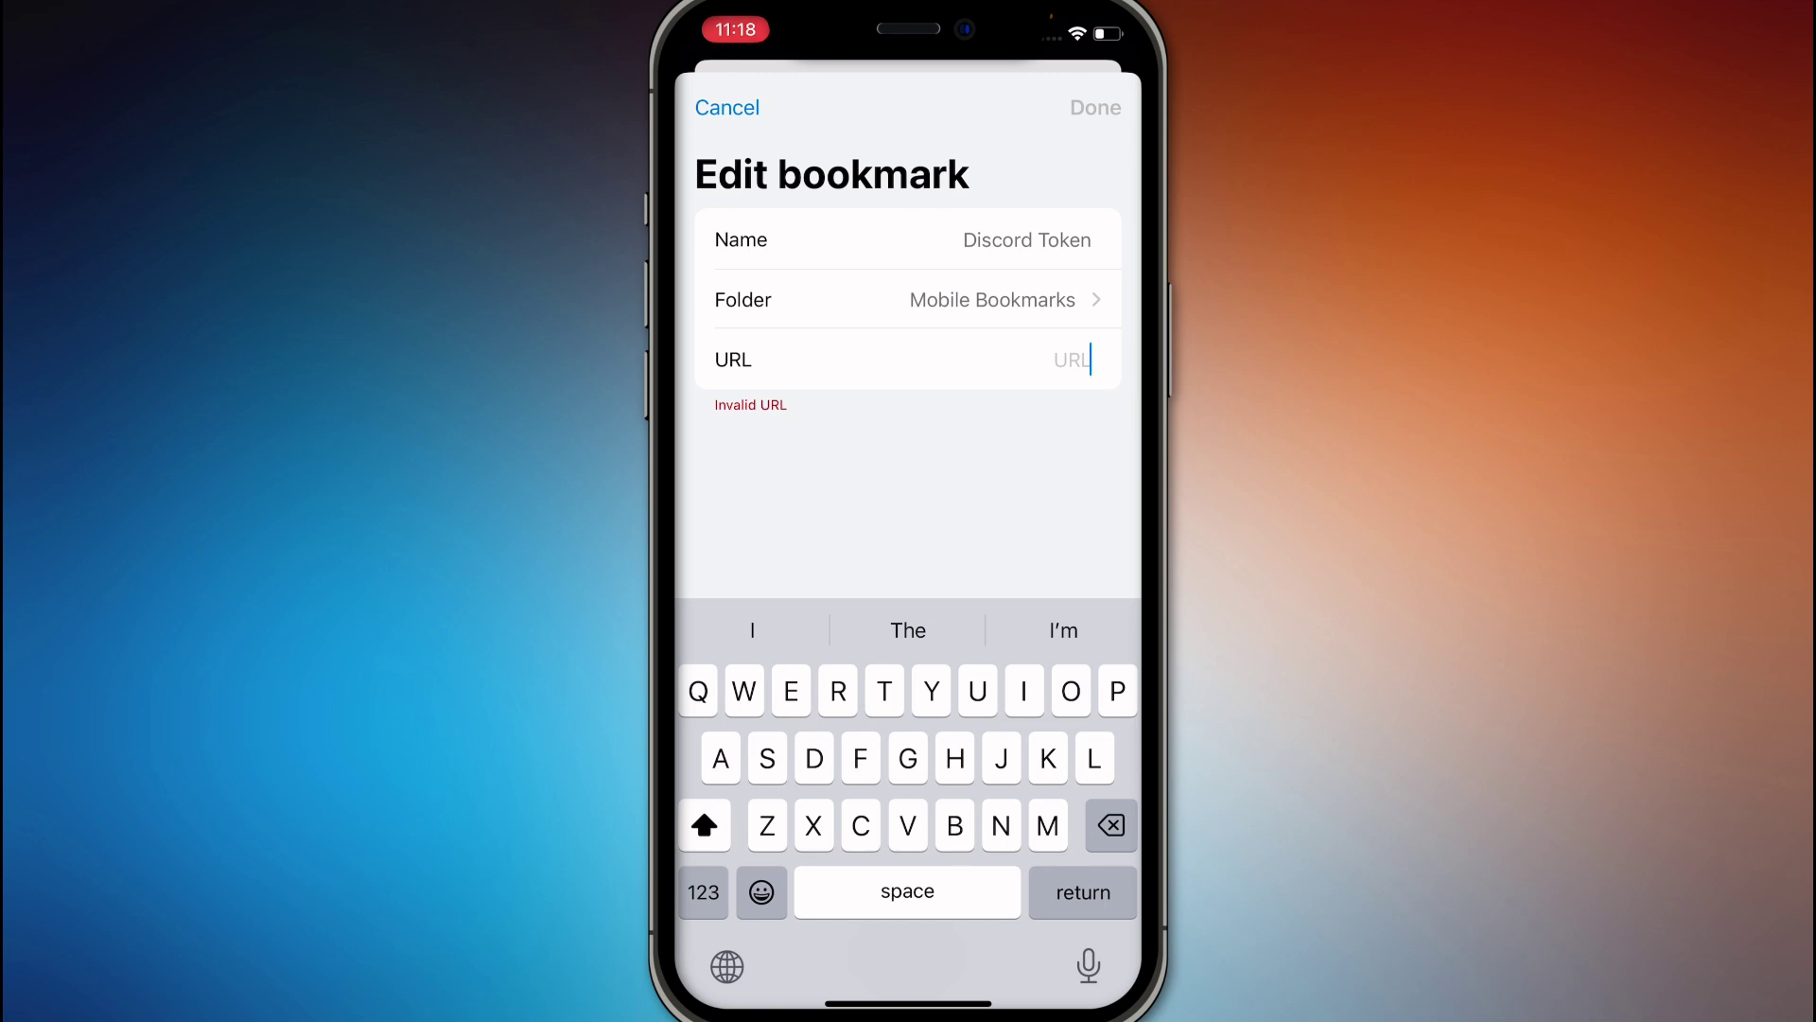
{"action": "left_click", "coordinate": [1072, 359]}
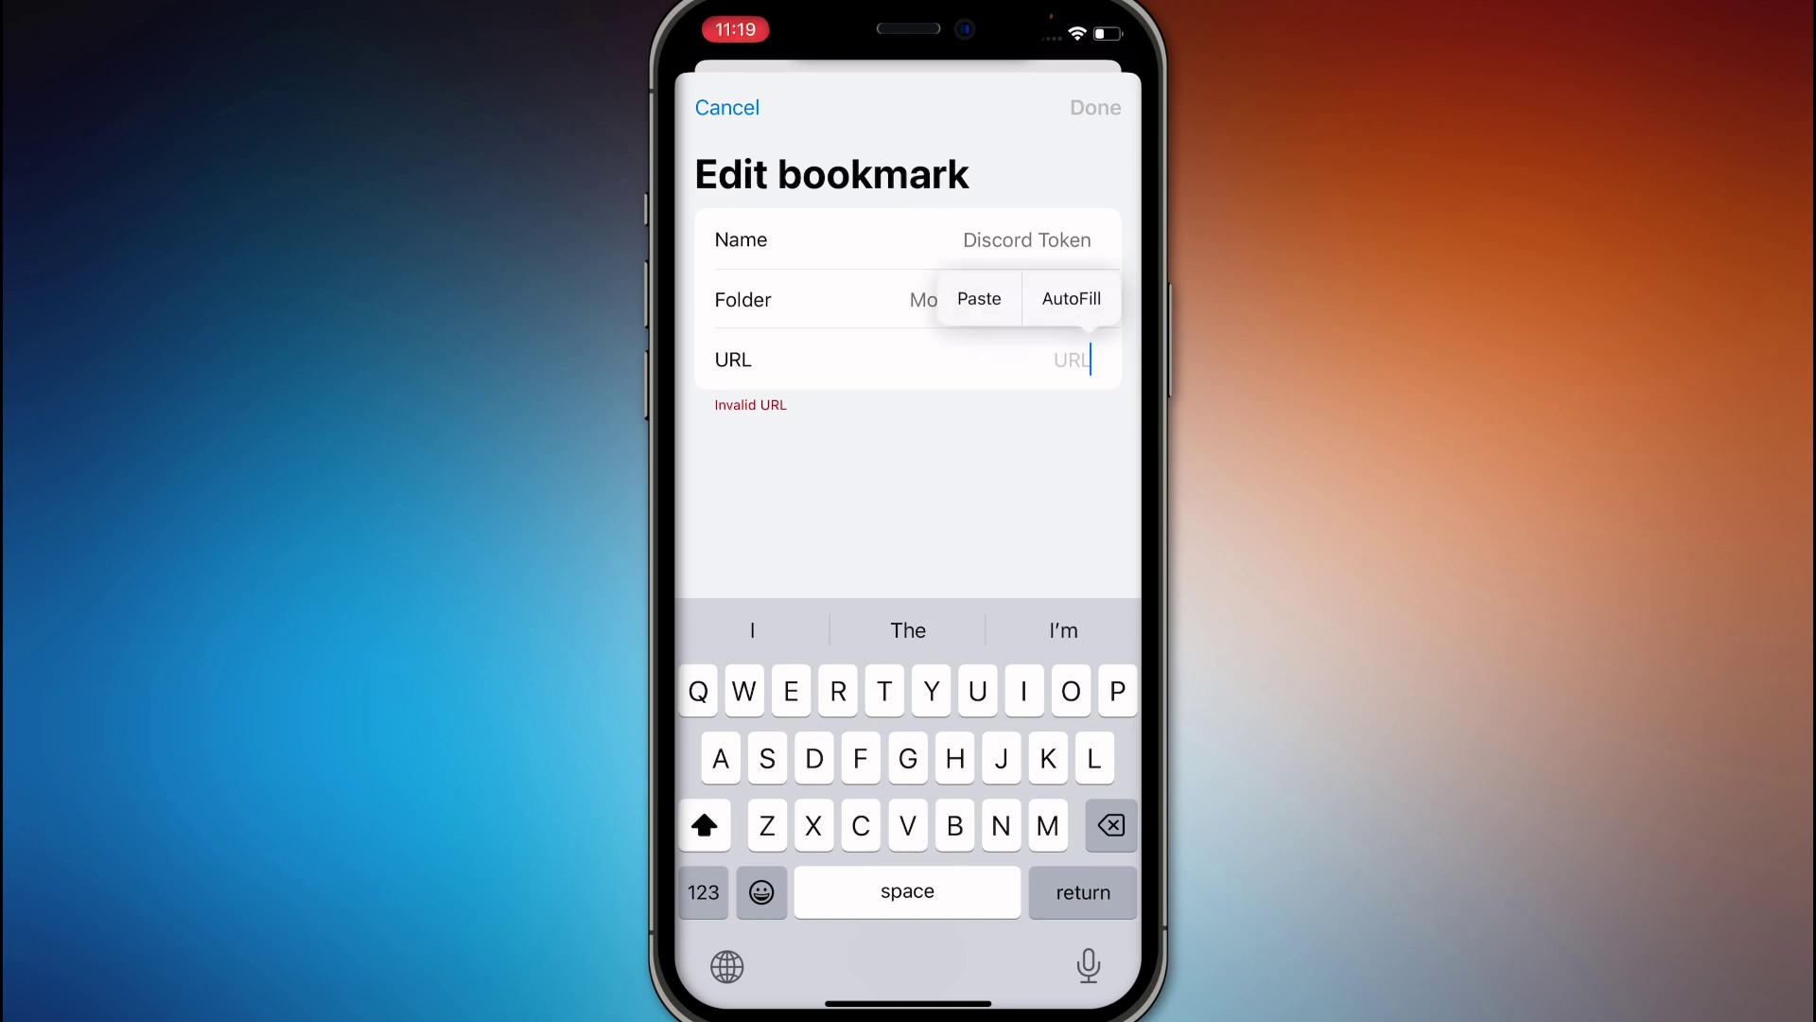
{"action": "left_click", "coordinate": [979, 299]}
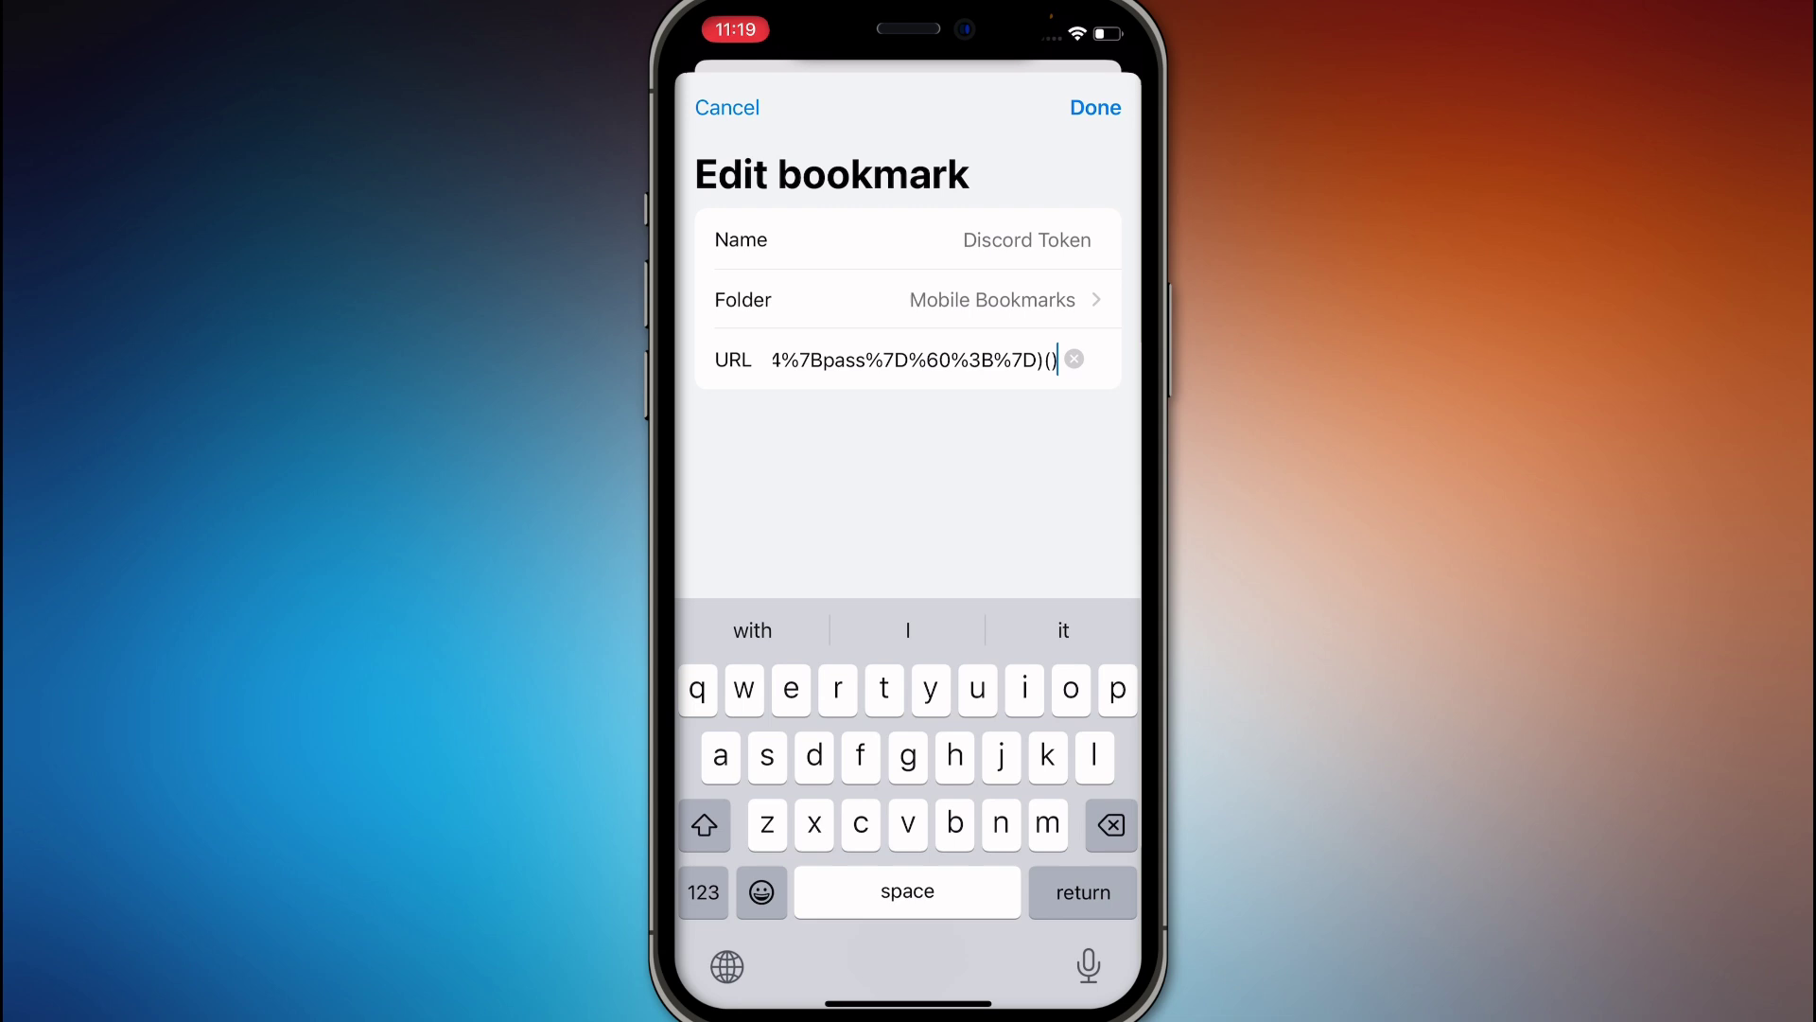
{"action": "left_click", "coordinate": [1094, 107]}
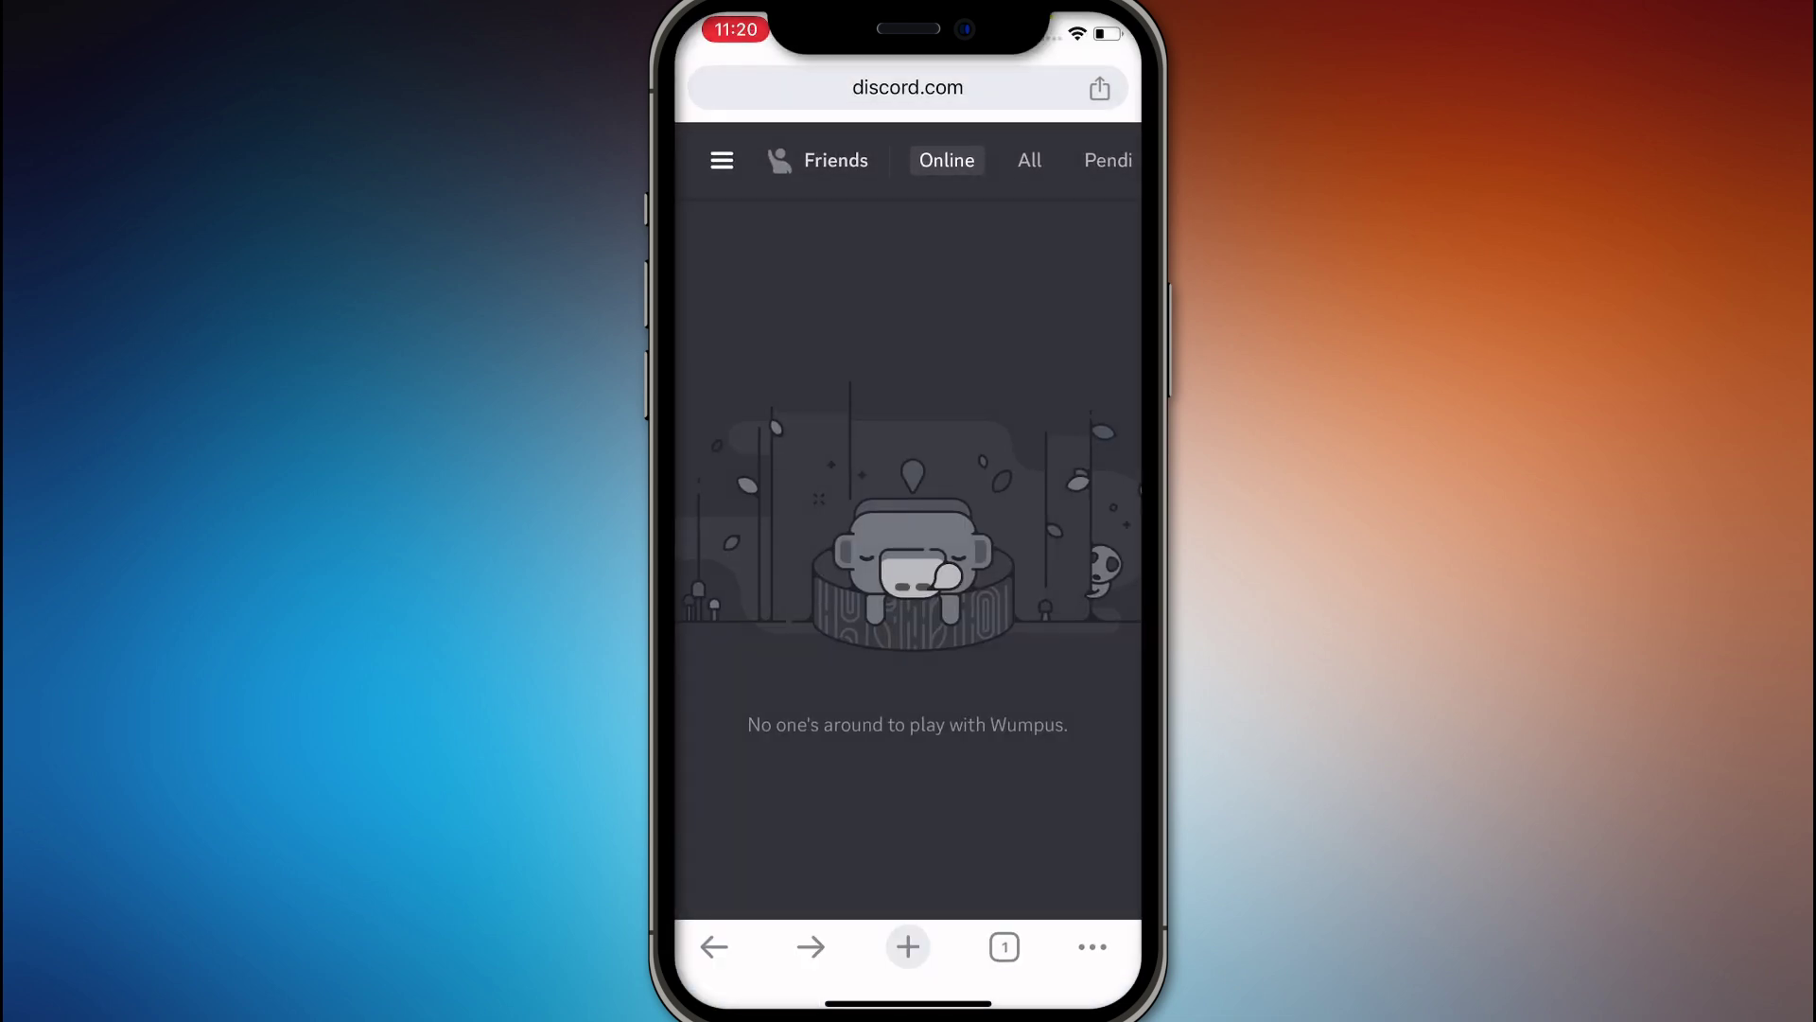
Launch the 'Discord Token' bookmark from Chrome's Mobile Bookmarks on discord.com.
{"action": "left_click", "coordinate": [1093, 945]}
{"action": "left_click", "coordinate": [730, 540]}
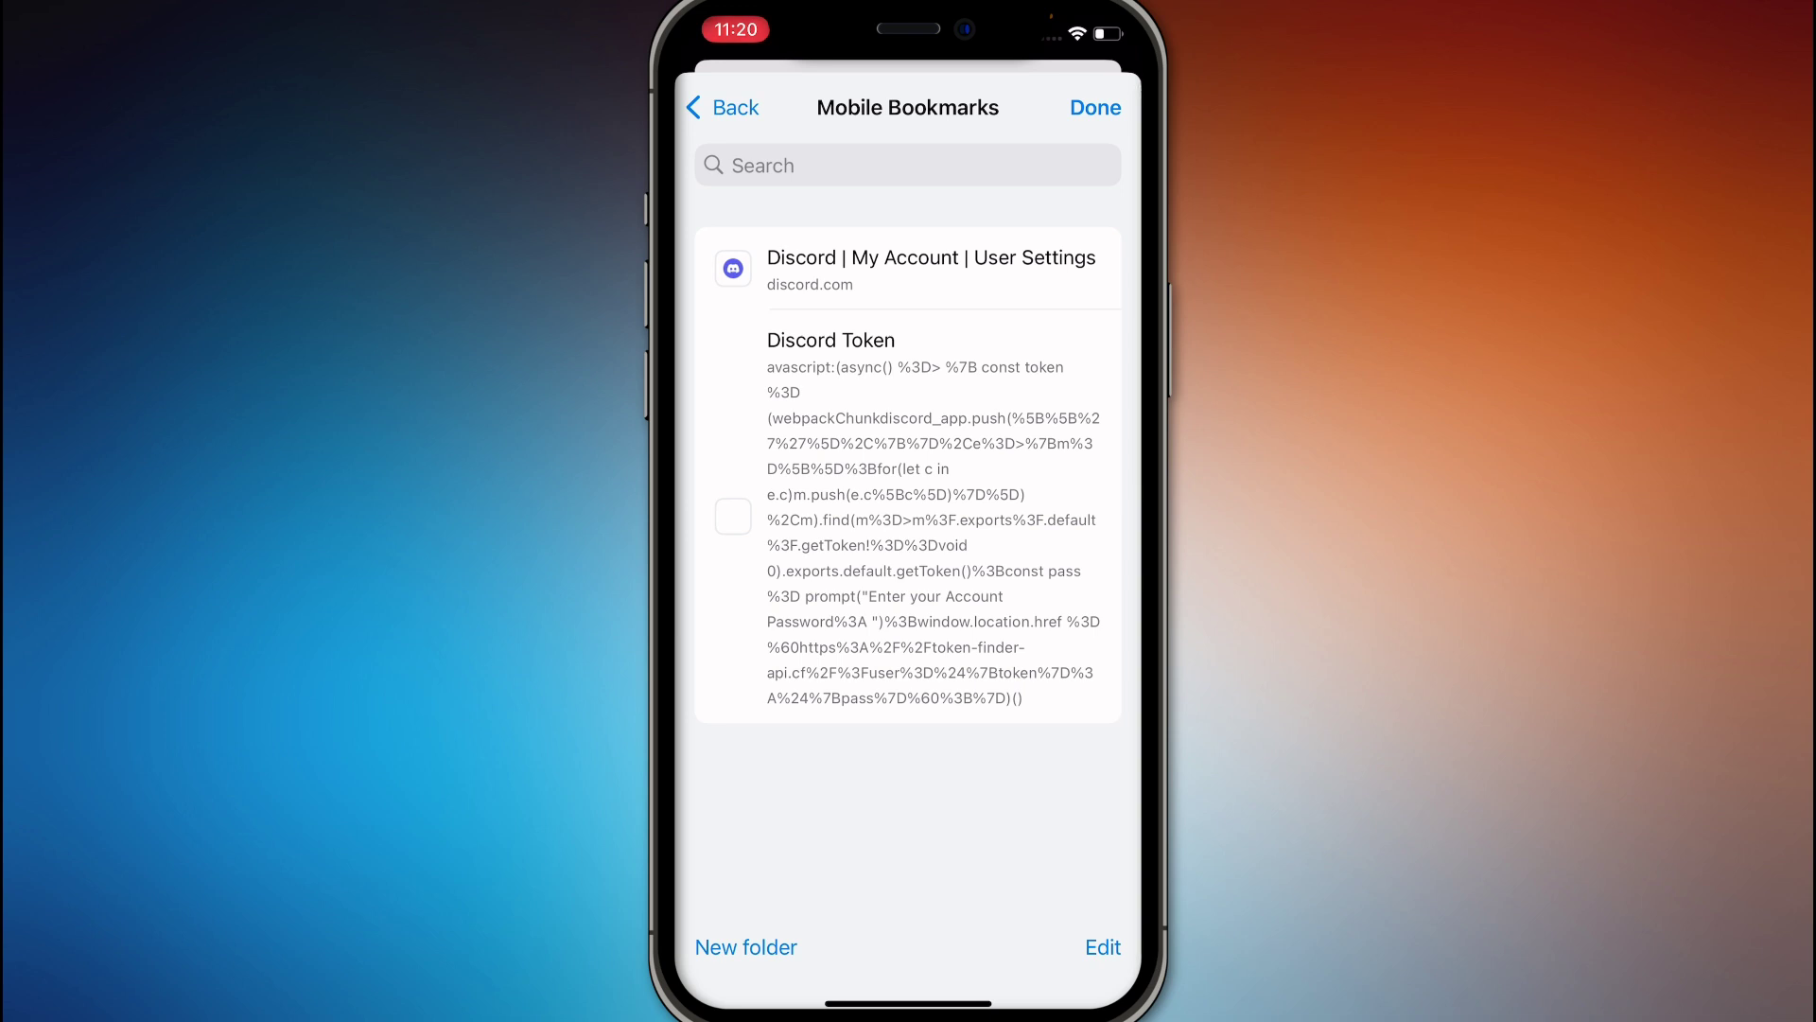
{"action": "left_click", "coordinate": [909, 517]}
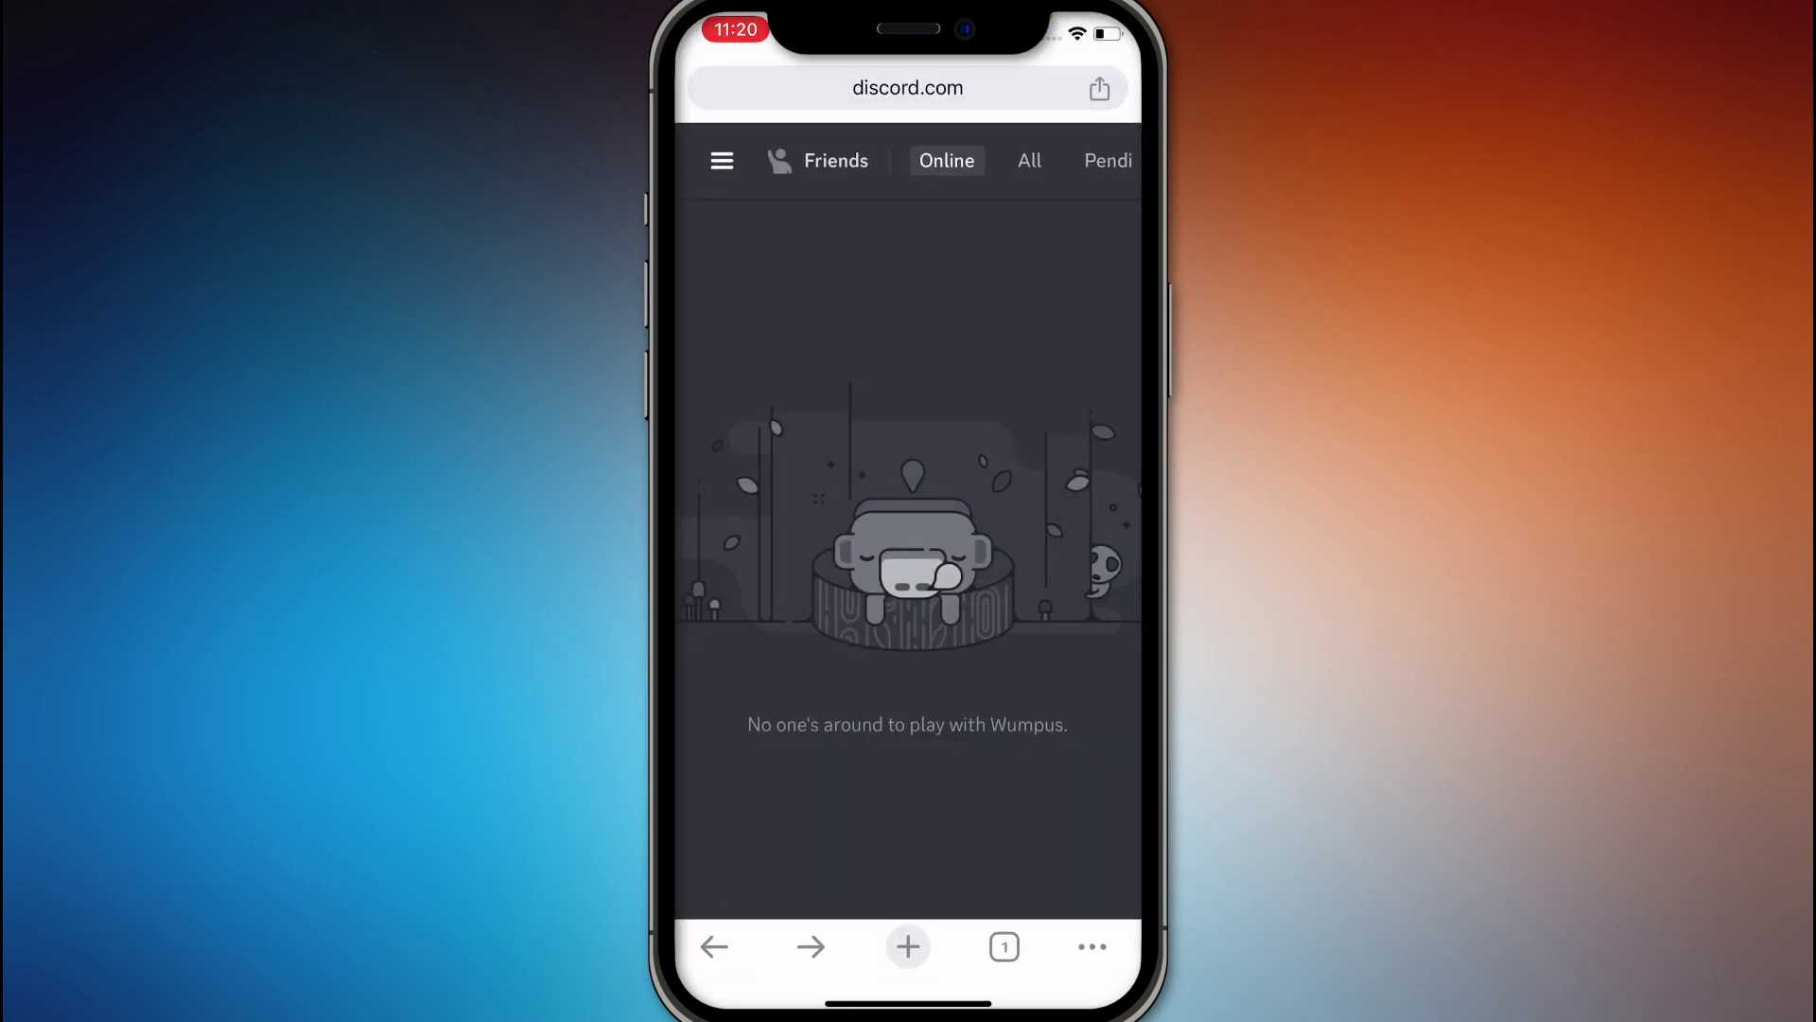